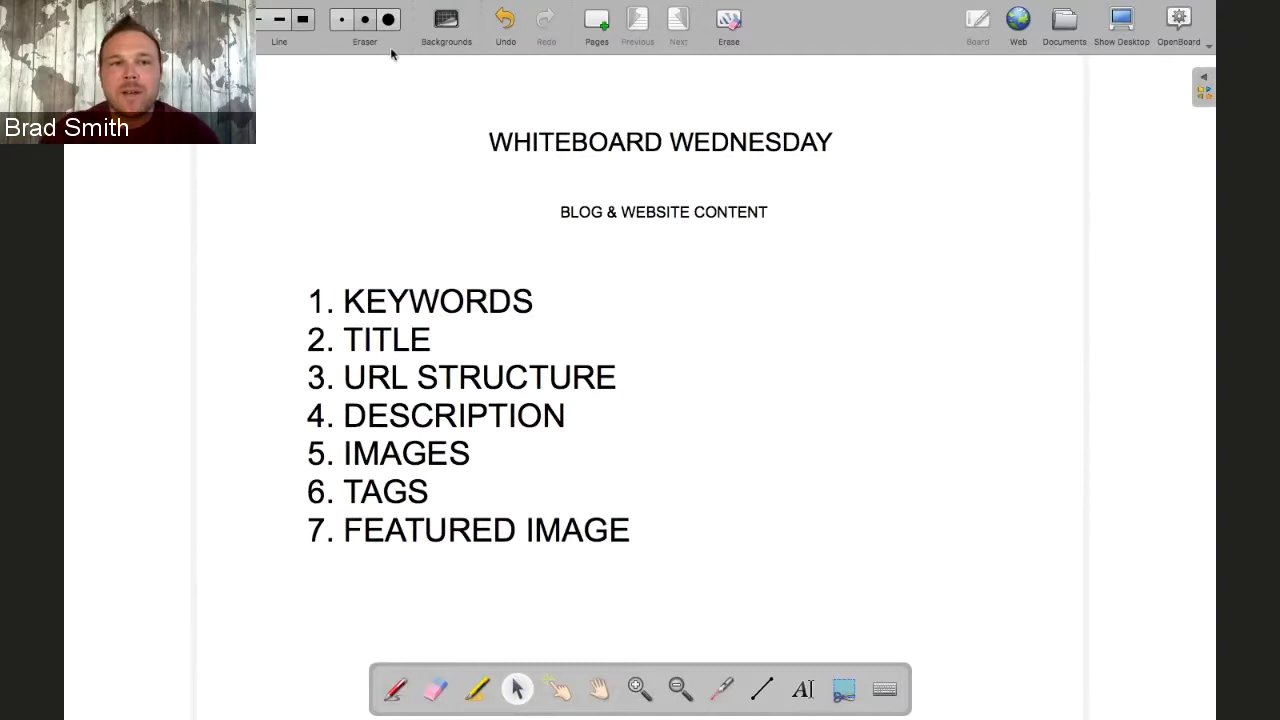
Open kwfinder.com in a new browser tab
left_click(1124, 20)
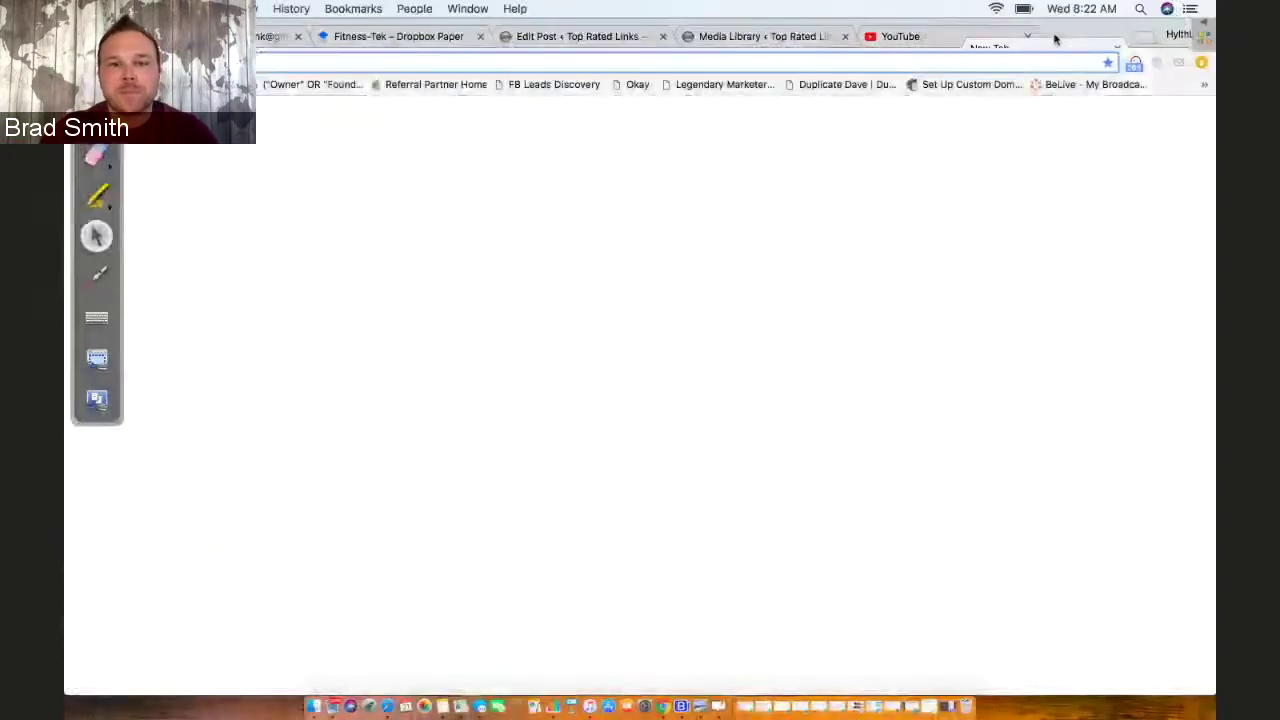
key("super+t")
type("kw")
key("Return")
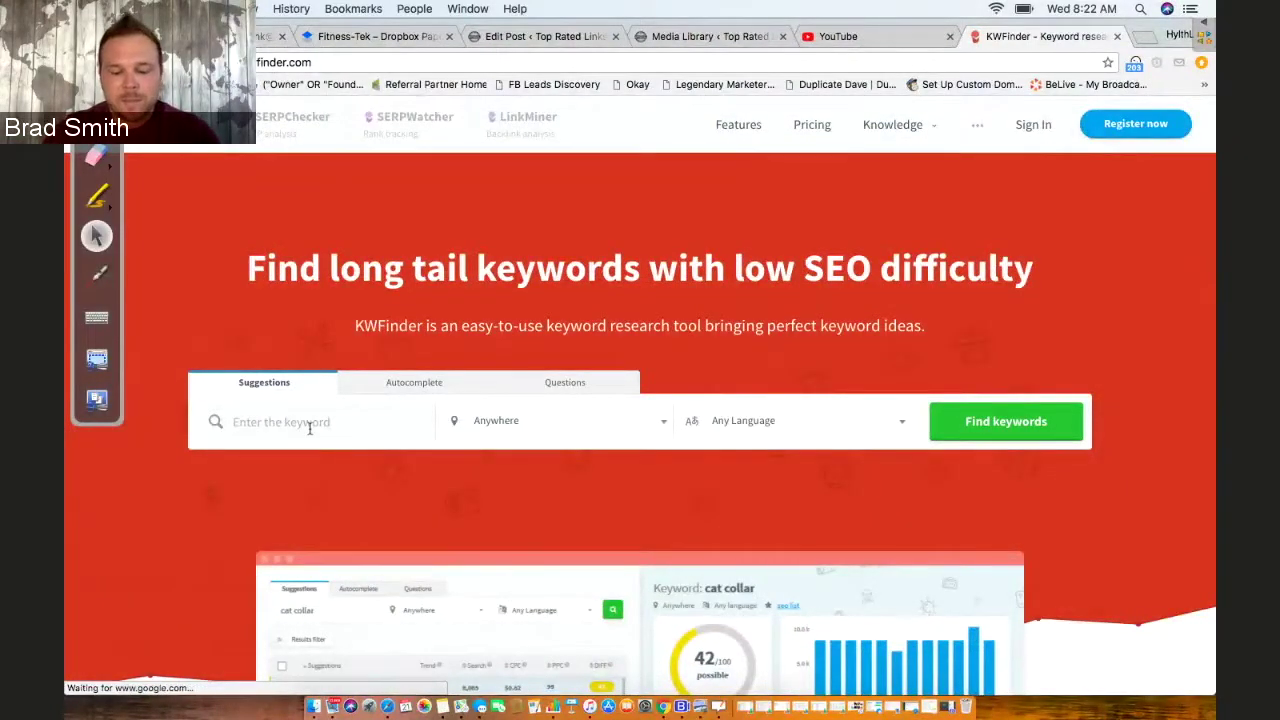
Search KWFinder for 'PERSONAL TRAINING' keyword suggestions and difficulty
left_click(310, 423)
type("PERSONA")
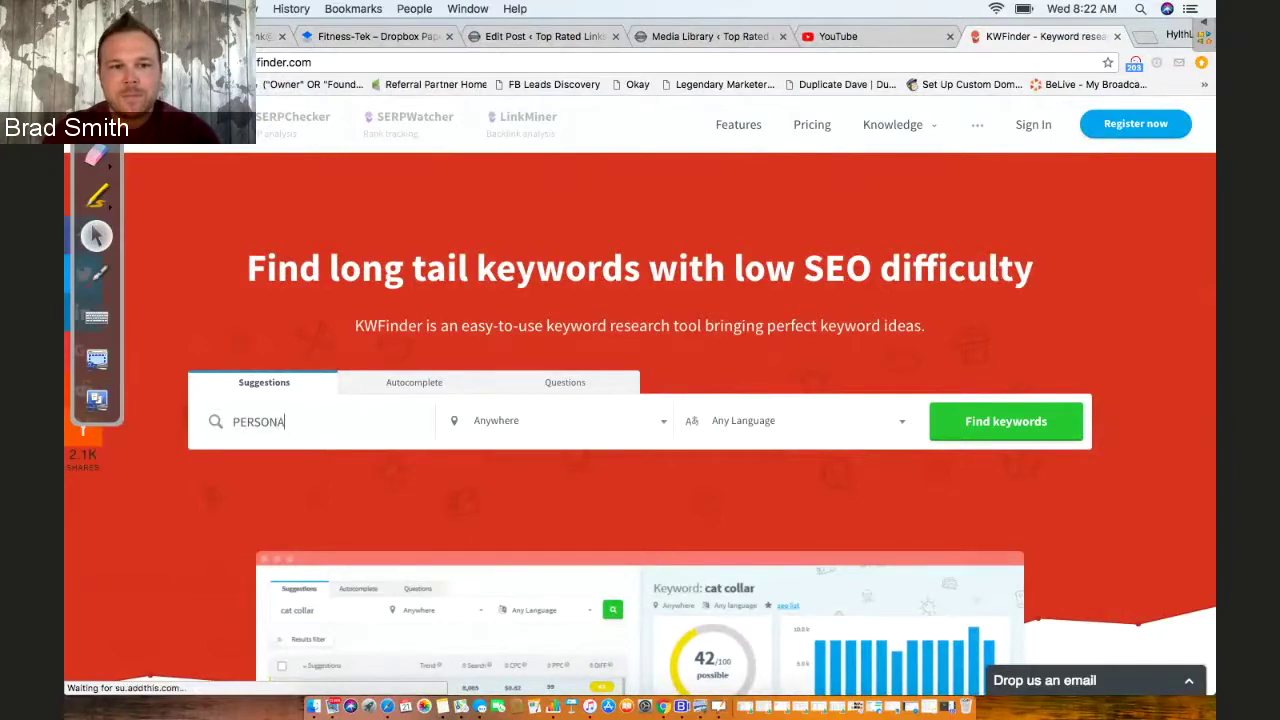
type("L TRAINING")
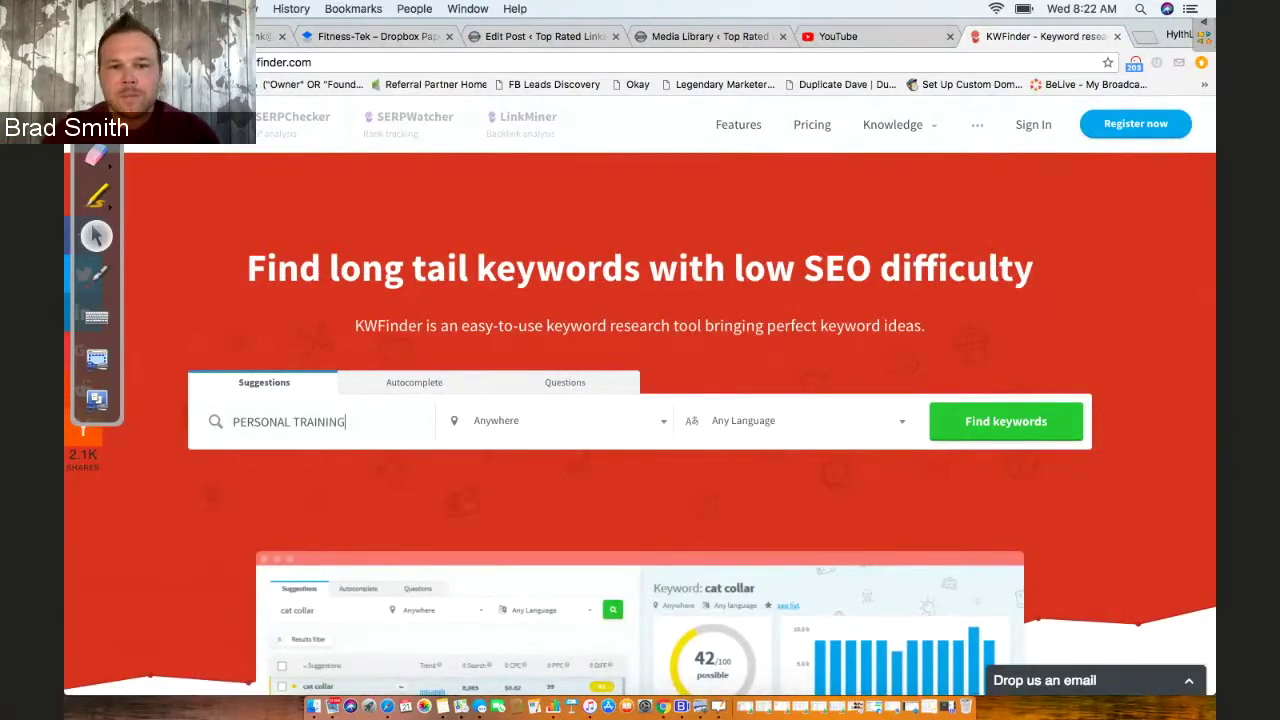
left_click(1035, 428)
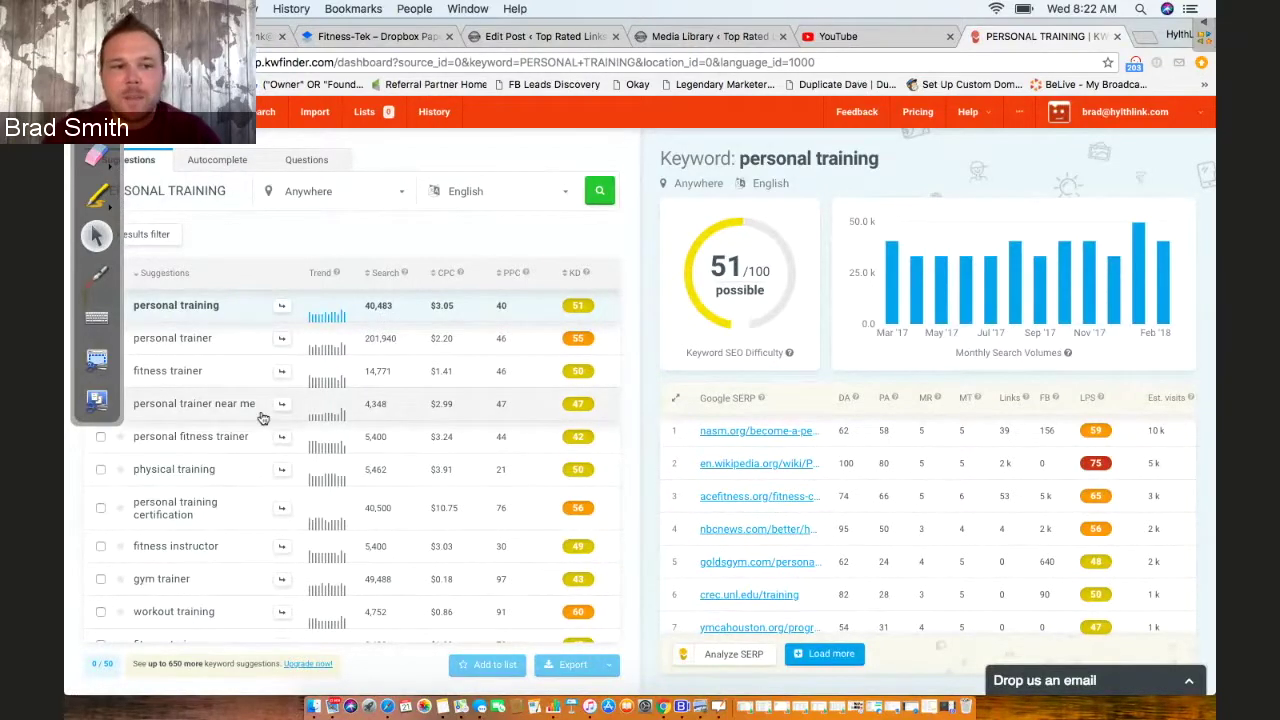
scroll(297, 475, "down", 5)
scroll(263, 400, "up", 4)
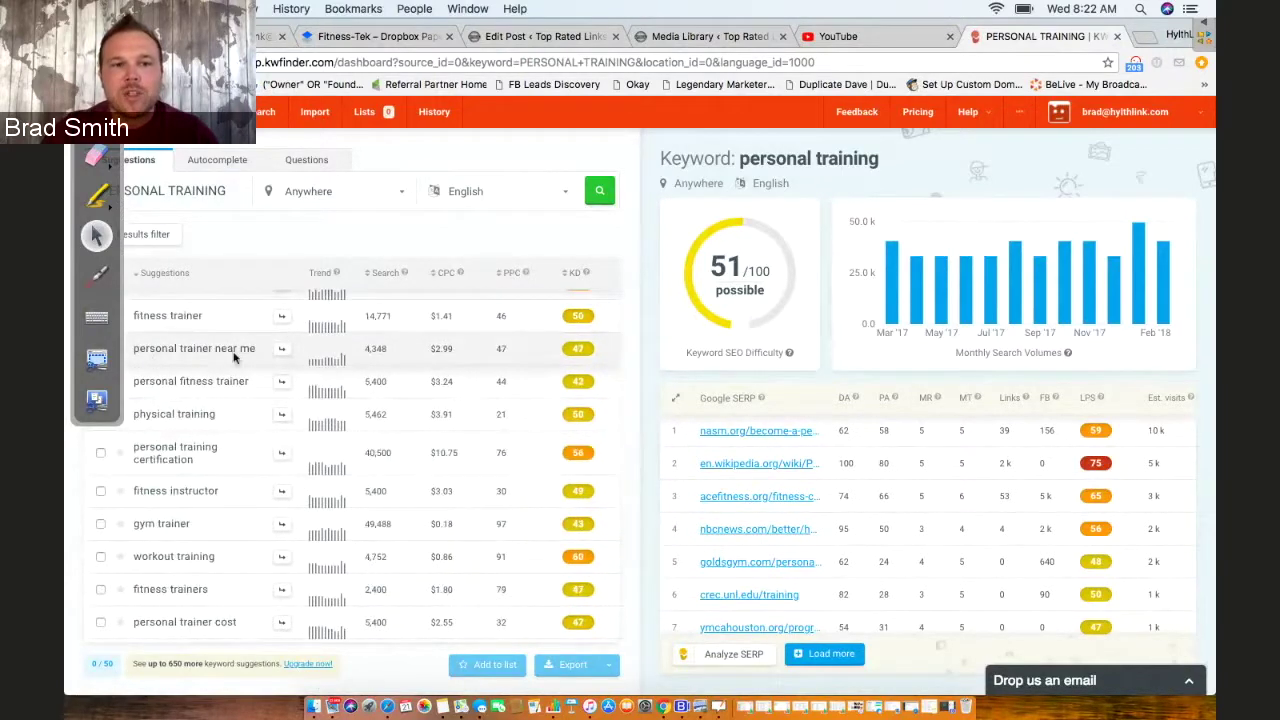
left_click(636, 258)
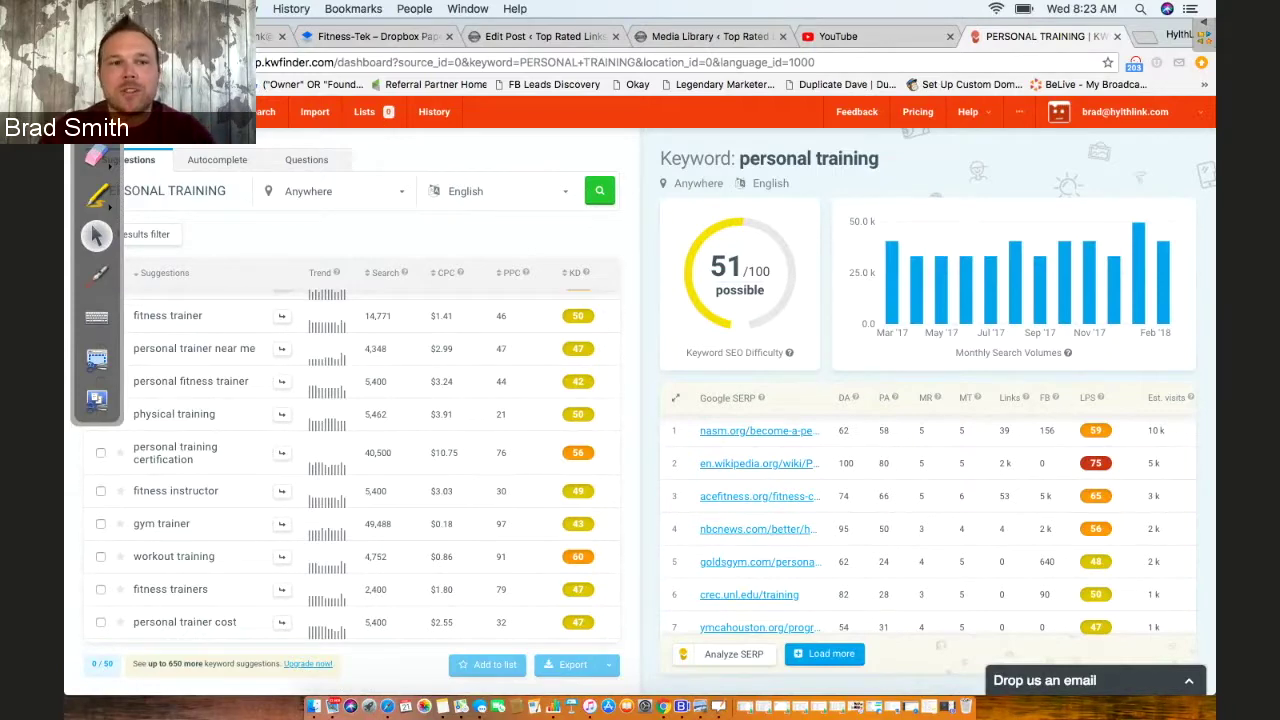
key("ctrl+shift+h")
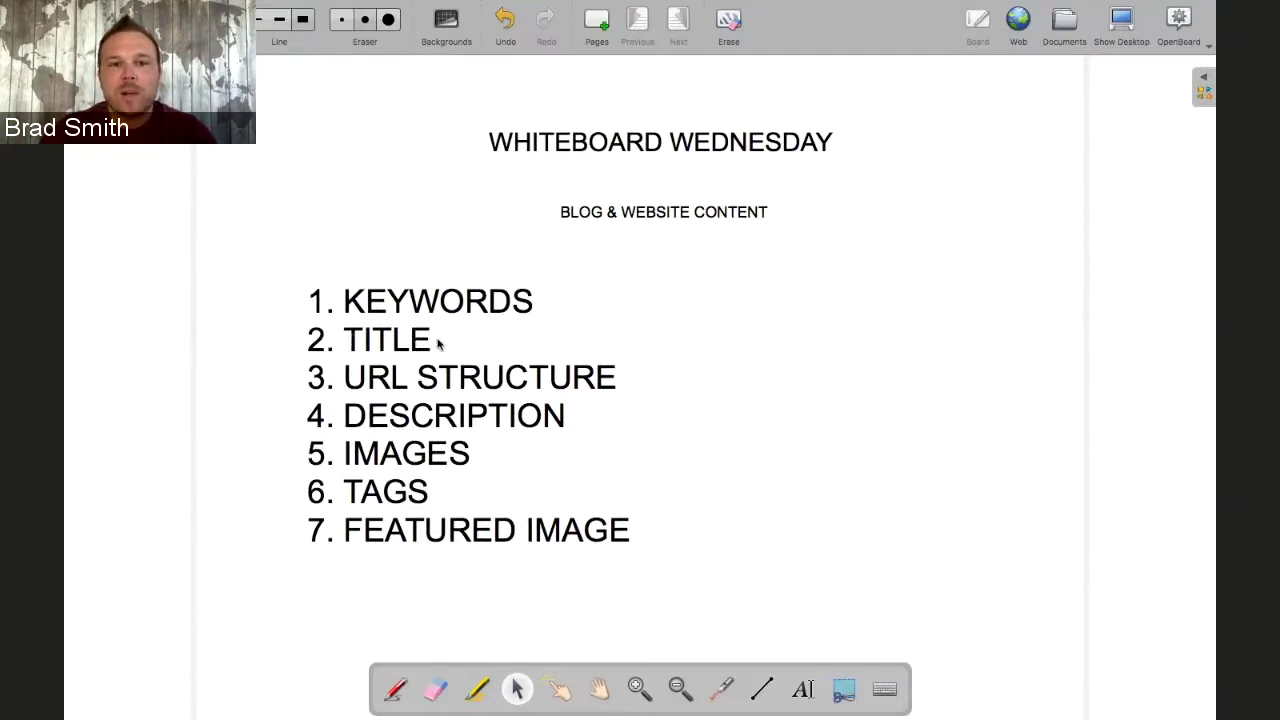
Switch OpenBoard to desktop view so the KWFinder results show again
left_click(1121, 18)
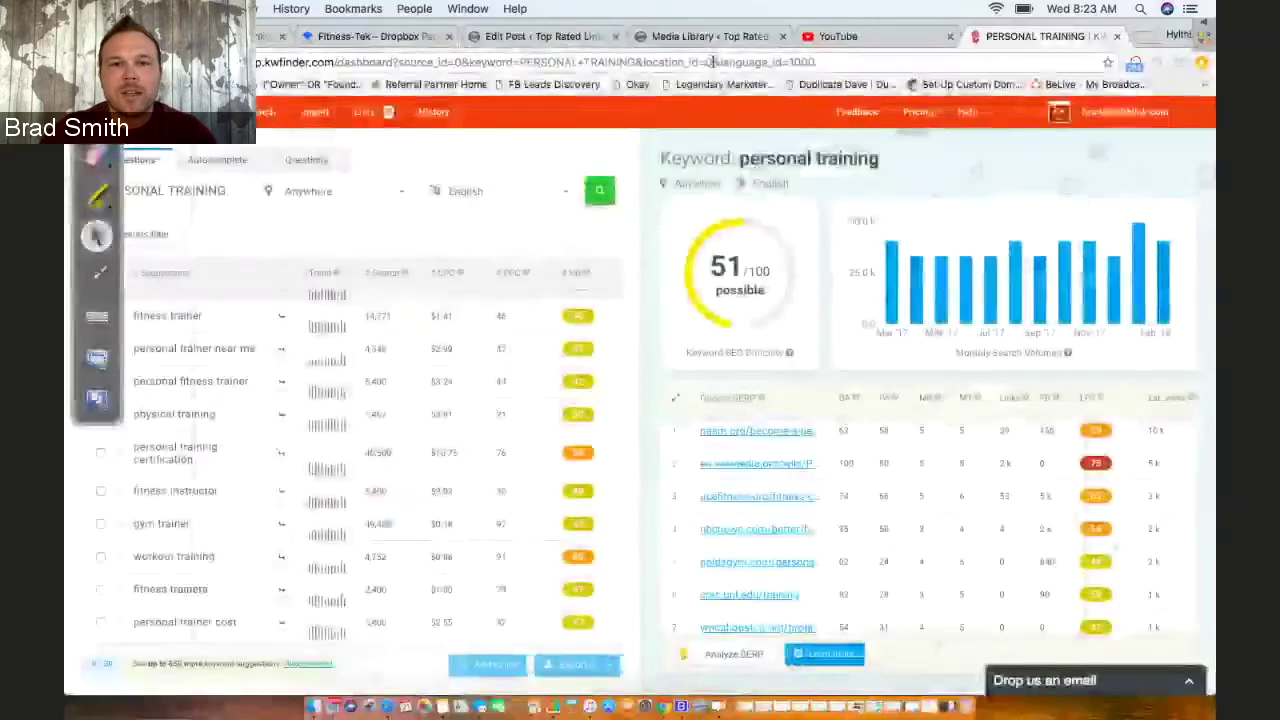
Highlight 'Pinched Nerve' at the start of the post title, then open the permalink slug for editing
left_click(568, 37)
left_click_drag(180, 264, 269, 263)
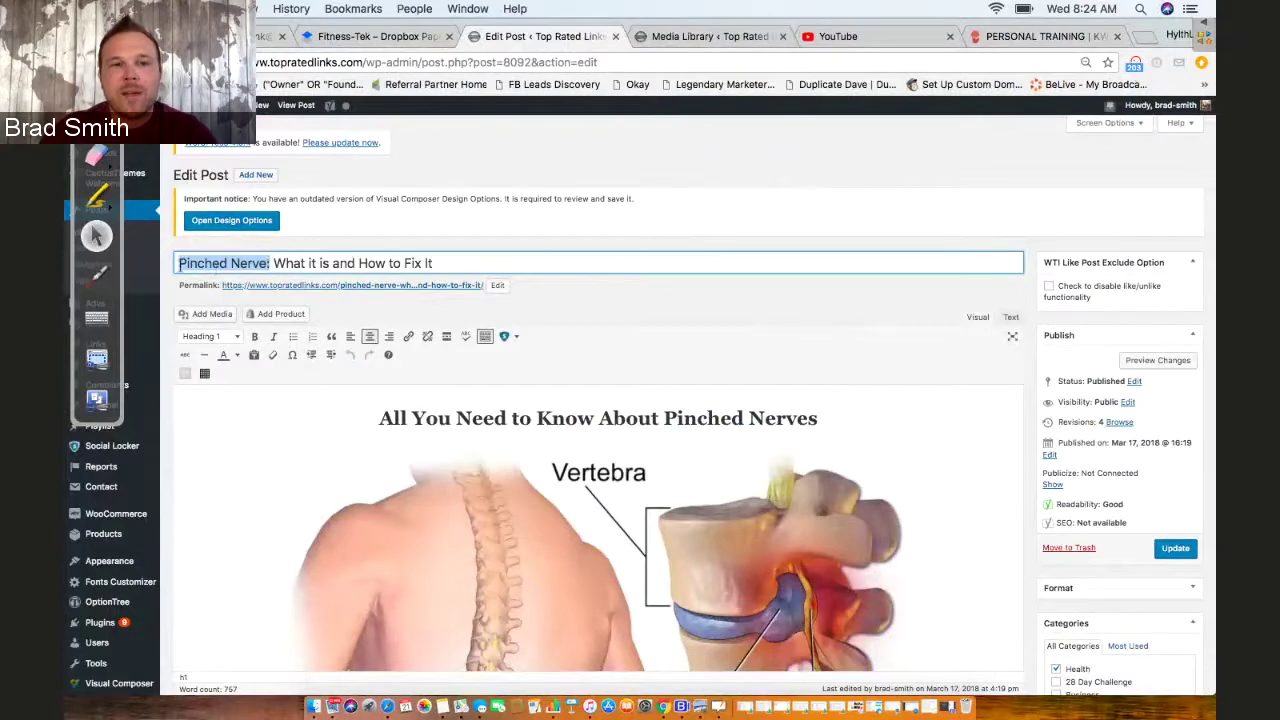
left_click(211, 263)
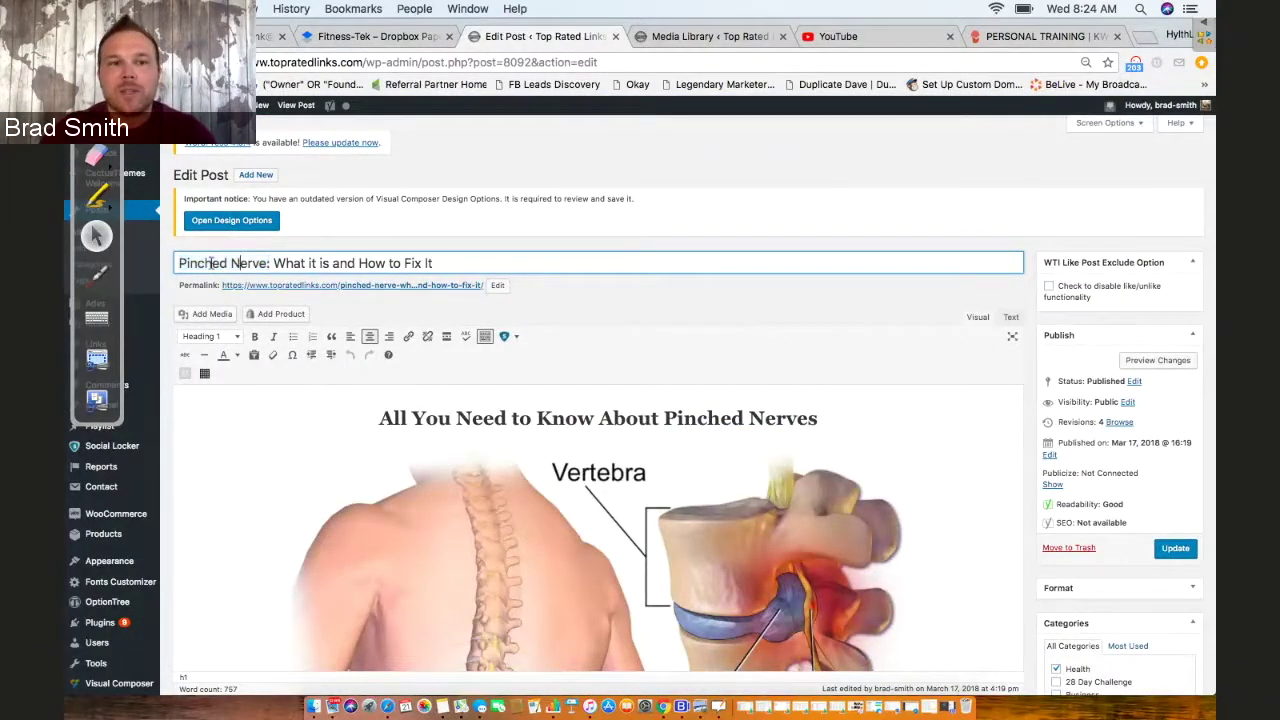
left_click_drag(179, 263, 268, 263)
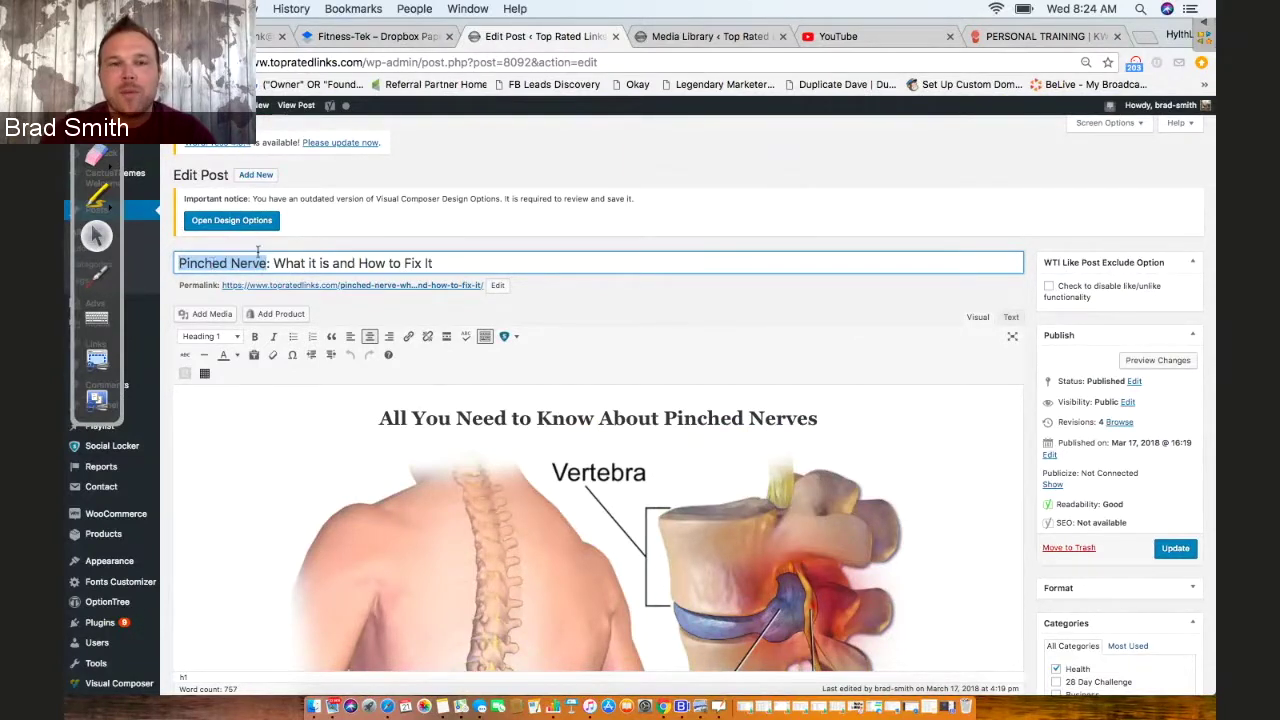
scroll(560, 350, "down", 2)
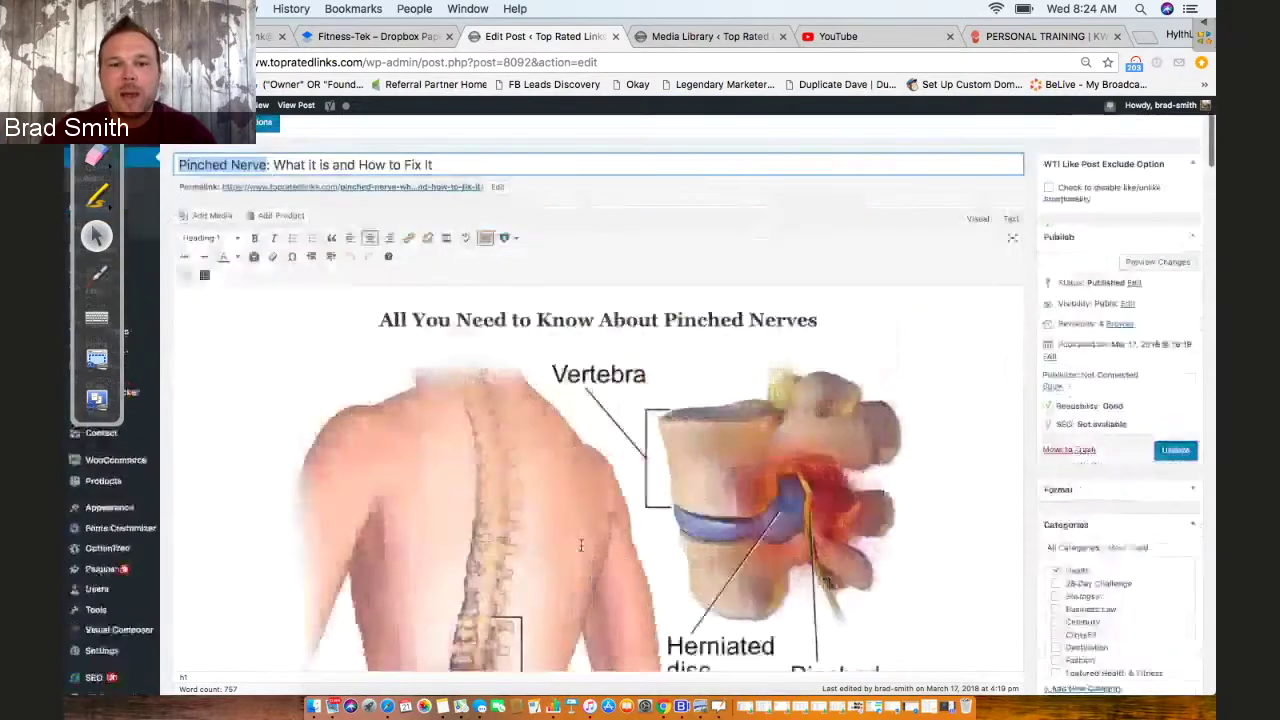
scroll(575, 370, "up", 2)
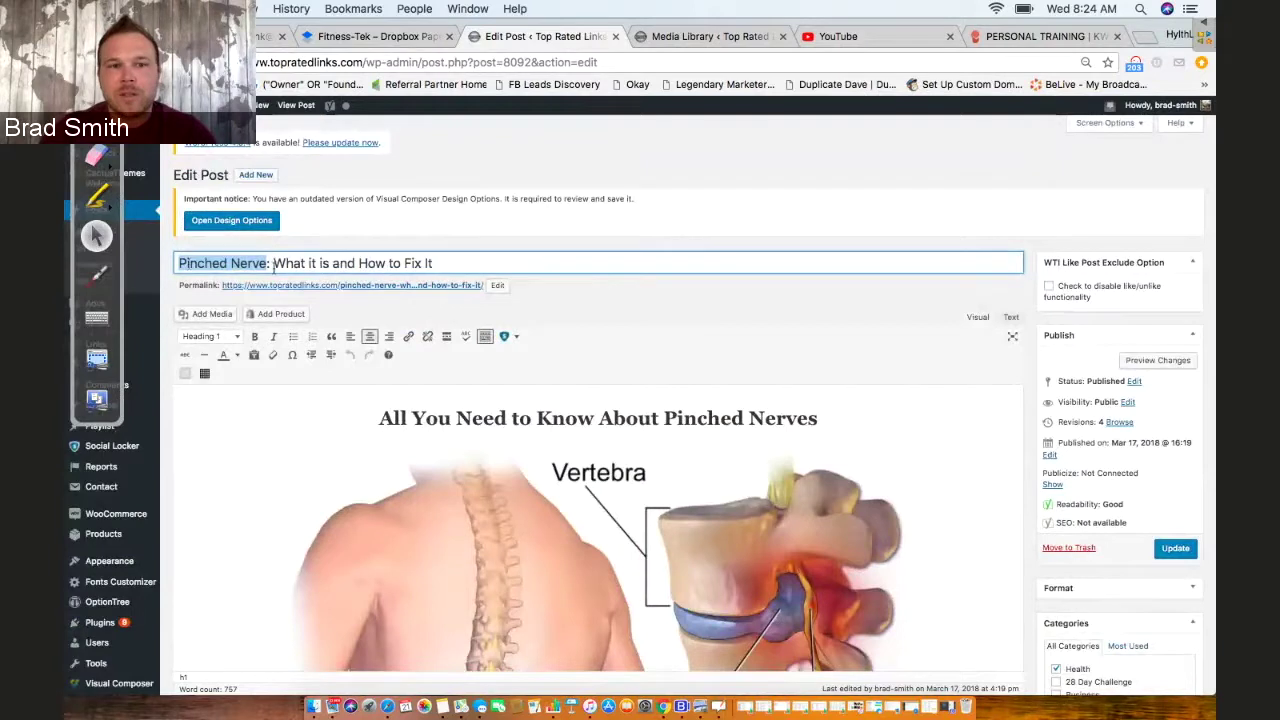
left_click(719, 707)
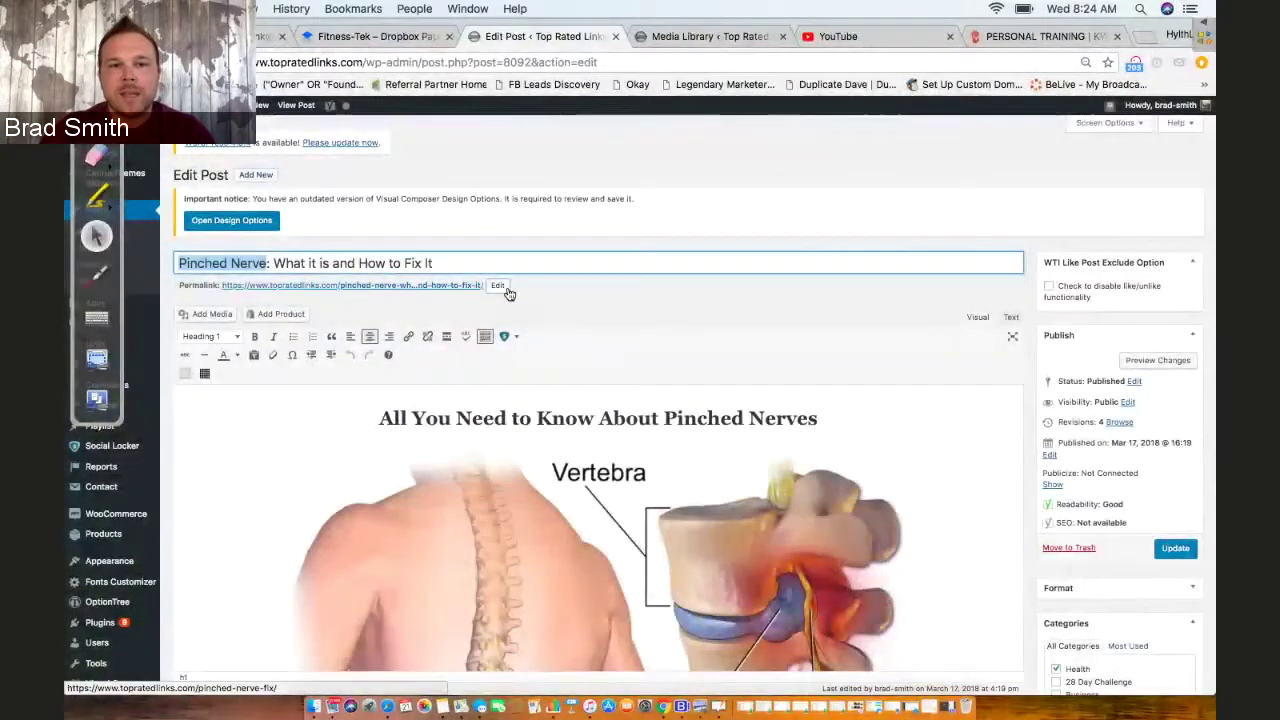
left_click(503, 288)
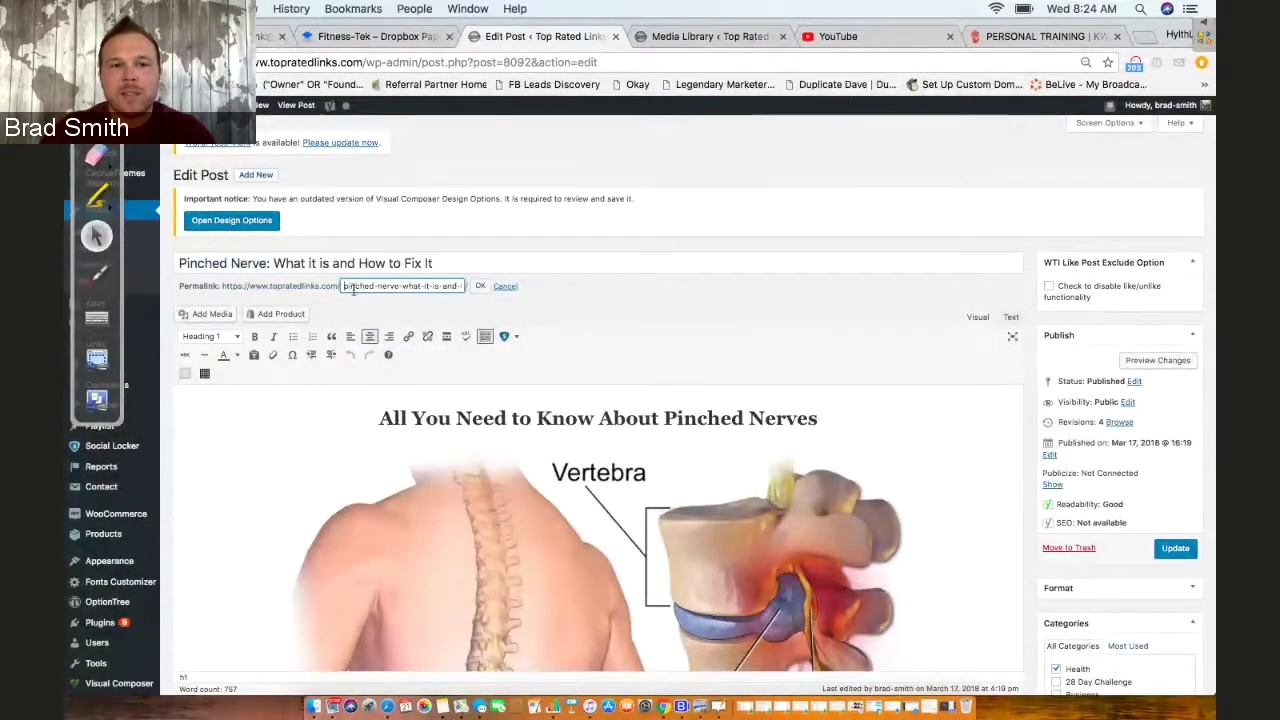
Confirm the permalink slug begins with 'pinched-nerve' and reposition the whiteboard checklist
left_click_drag(346, 286, 400, 288)
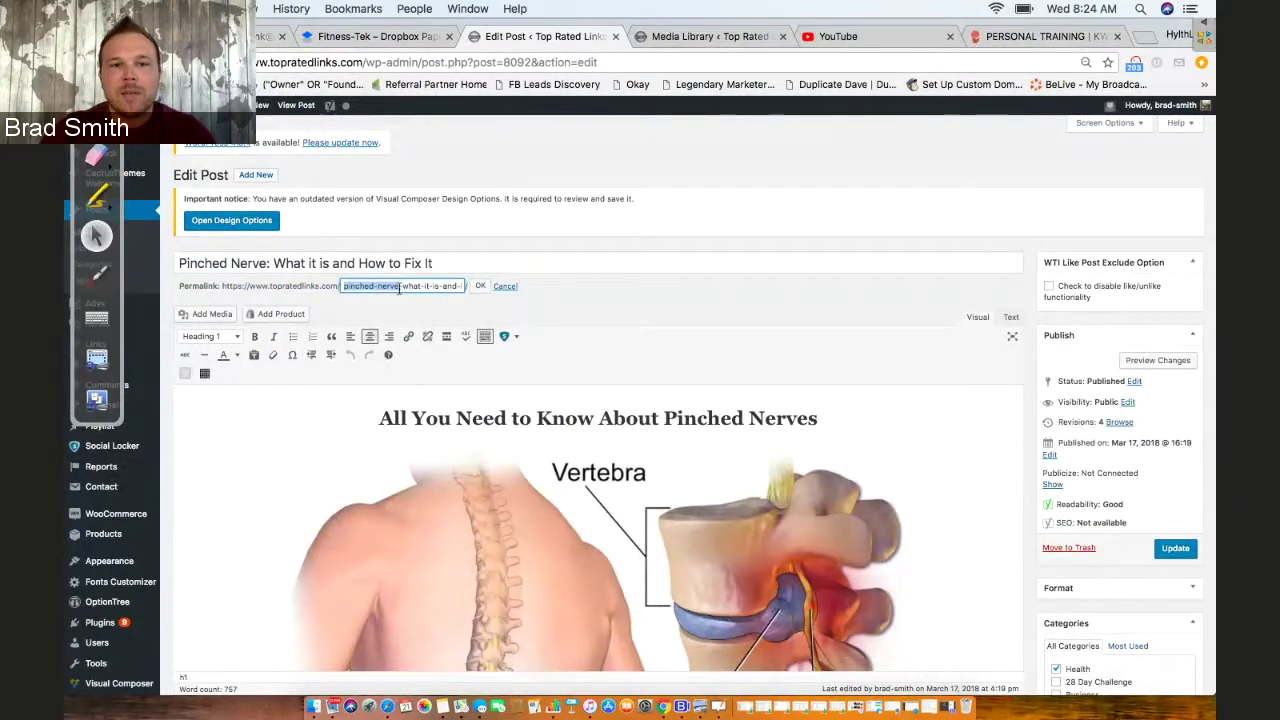
left_click(400, 288)
key("super+a")
left_click(469, 289)
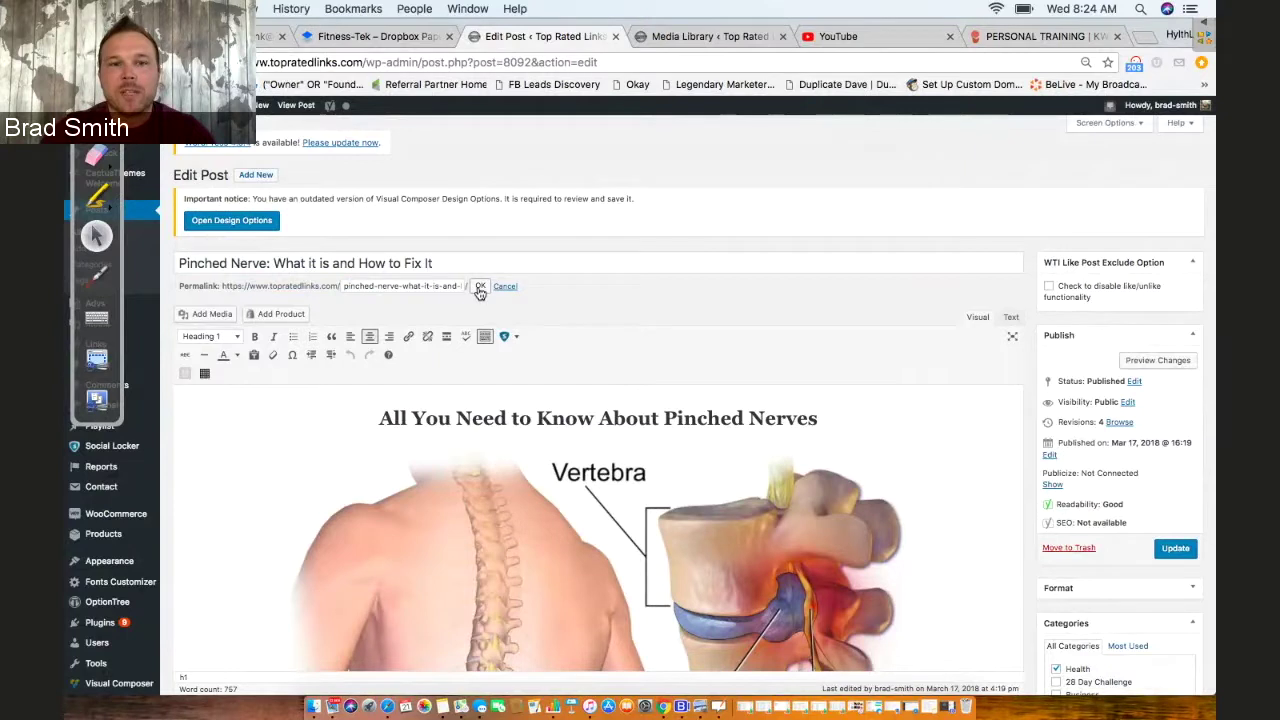
left_click(480, 288)
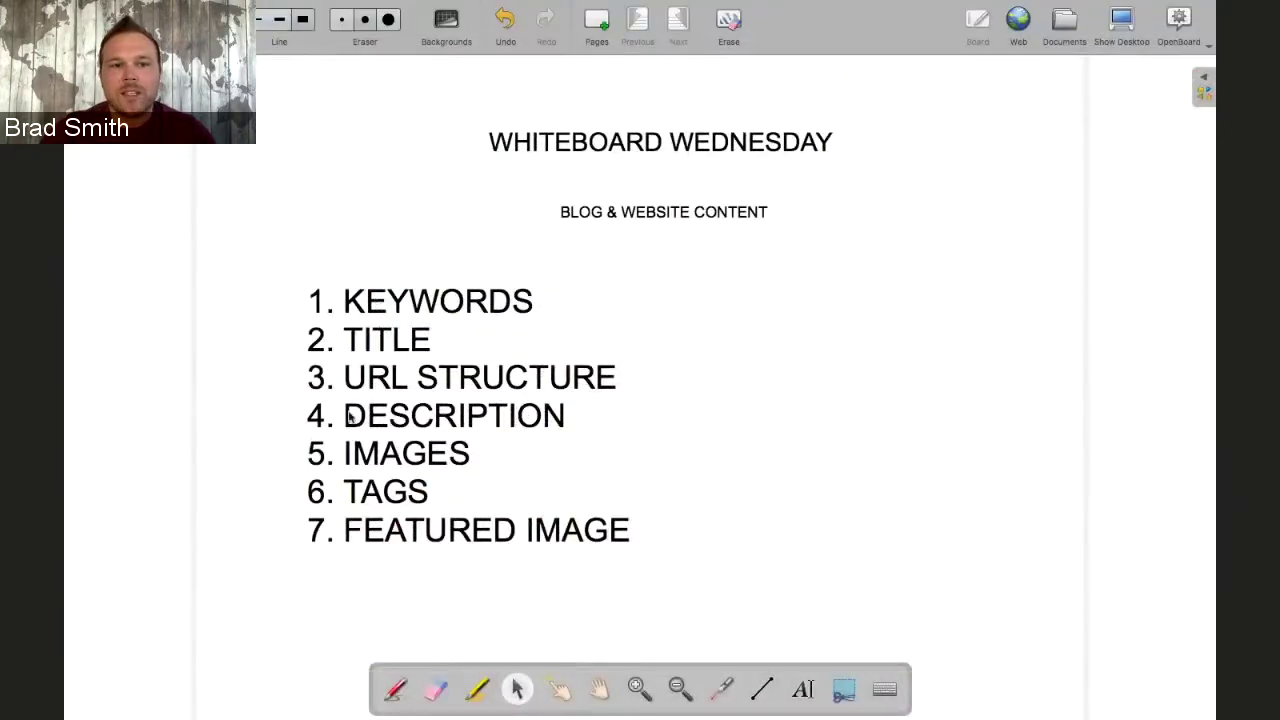
mouse_move(352, 417)
left_mouse_down()
mouse_move(466, 417)
mouse_move(331, 407)
left_mouse_up()
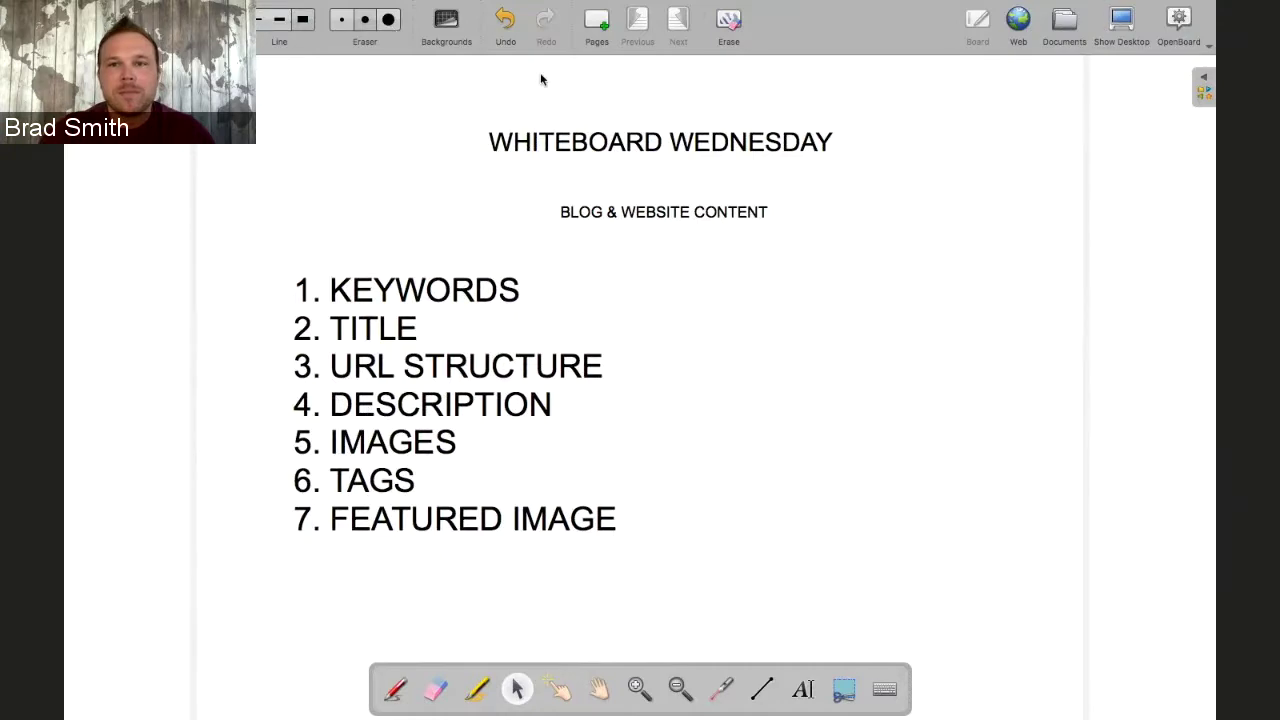
Highlight 'Pinched Nerves' in the Causes and Symptoms H2 subheadings, then return to the whiteboard
left_click(1121, 17)
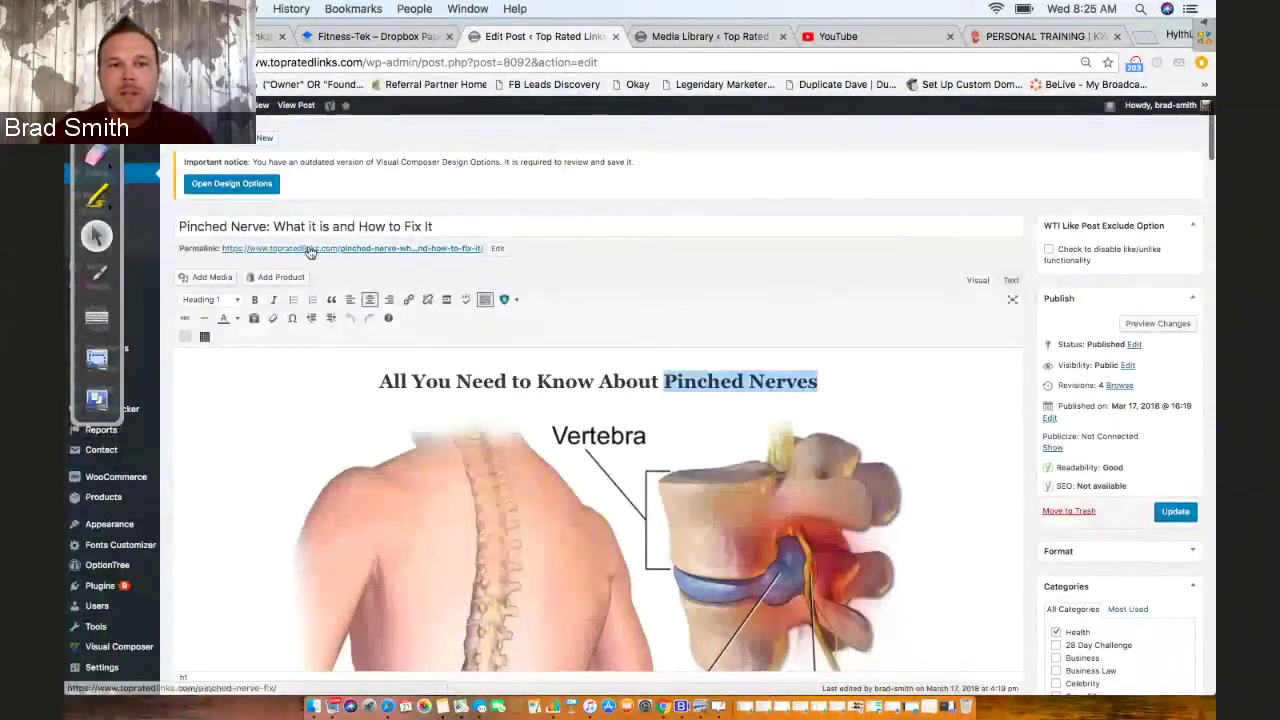
scroll(718, 410, "down", 1)
scroll(718, 410, "down", 10)
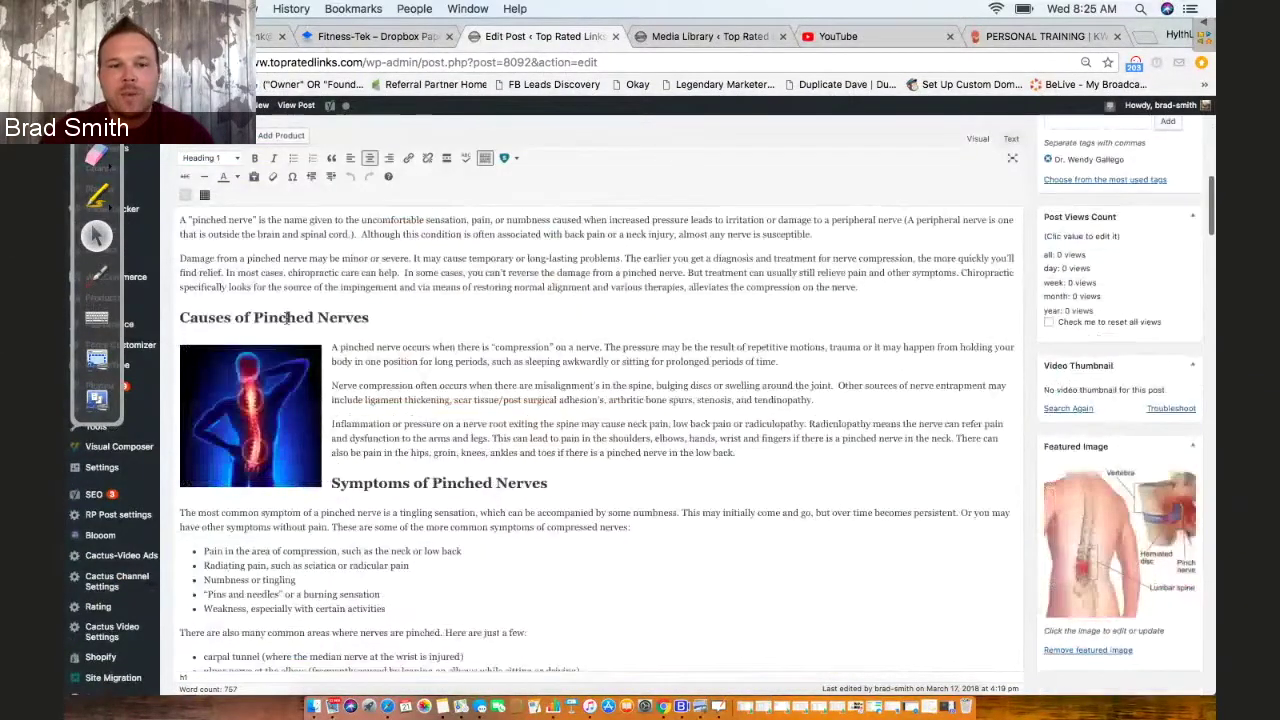
left_click_drag(253, 317, 369, 317)
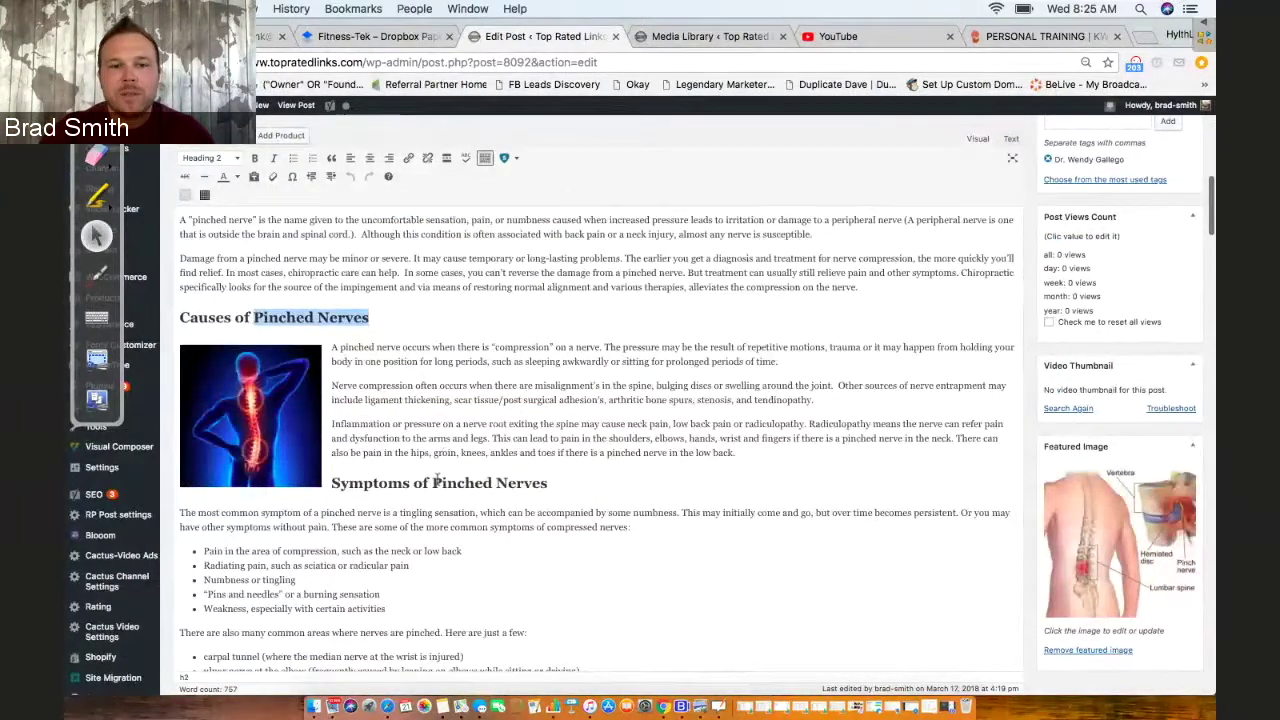
left_click_drag(433, 483, 571, 483)
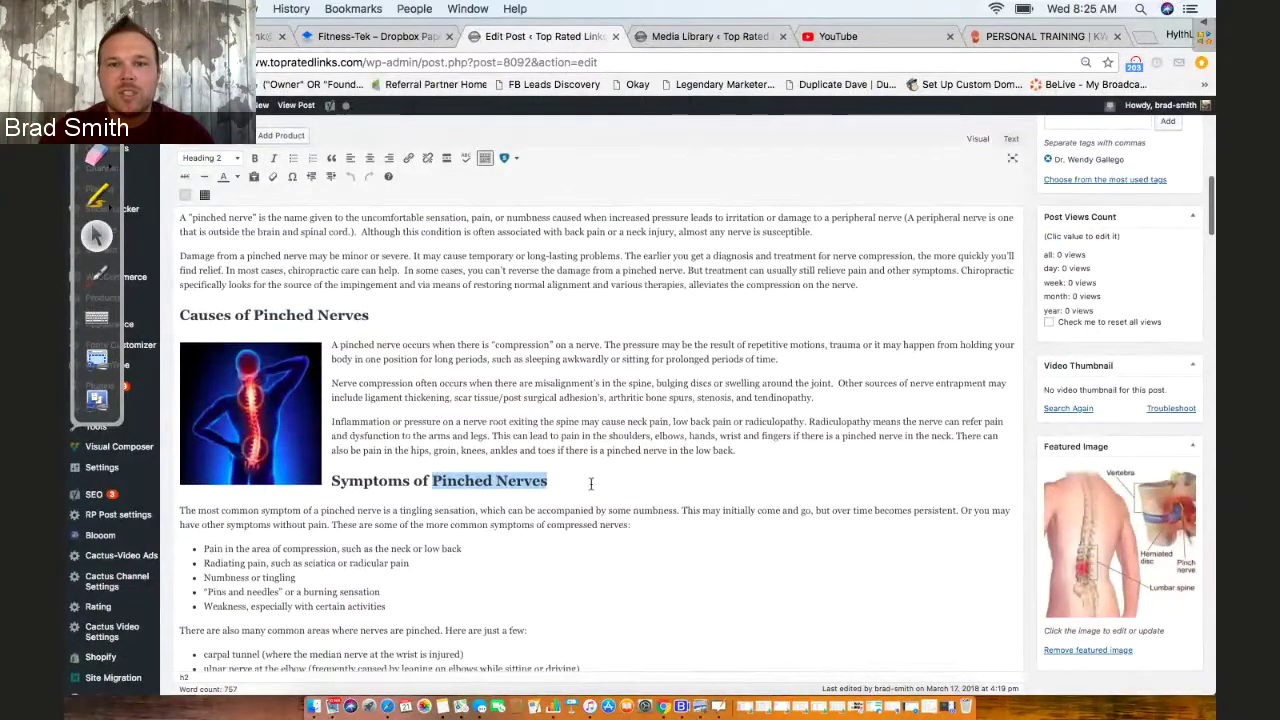
scroll(600, 400, "down", 1)
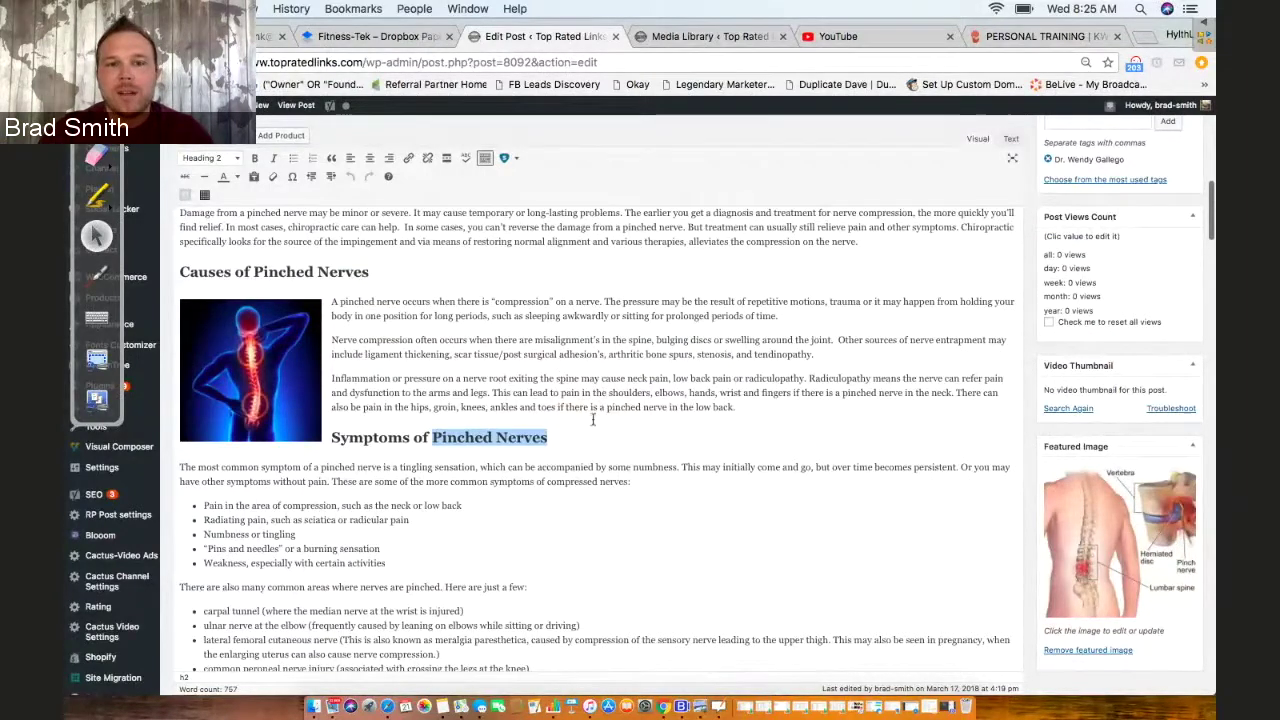
left_click(718, 707)
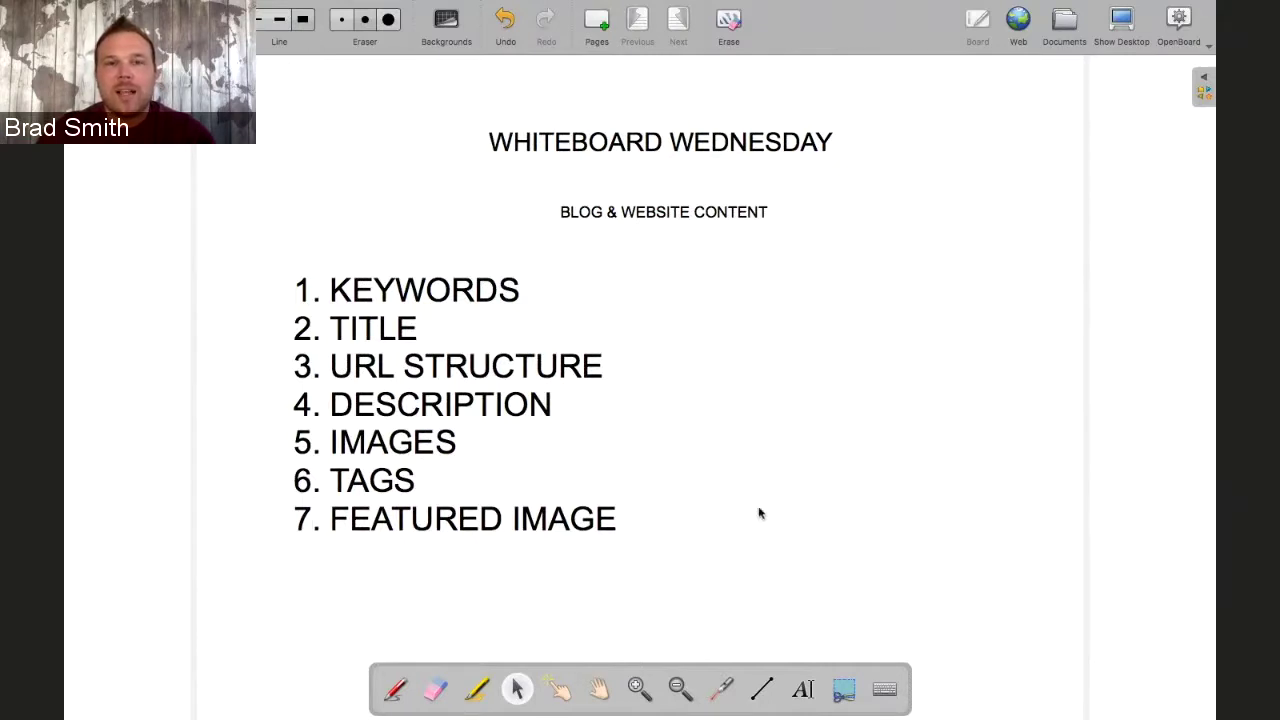
Select the full post title 'Pinched Nerve: What it is and How to Fix It'
left_click(1119, 17)
scroll(662, 519, "up", 10)
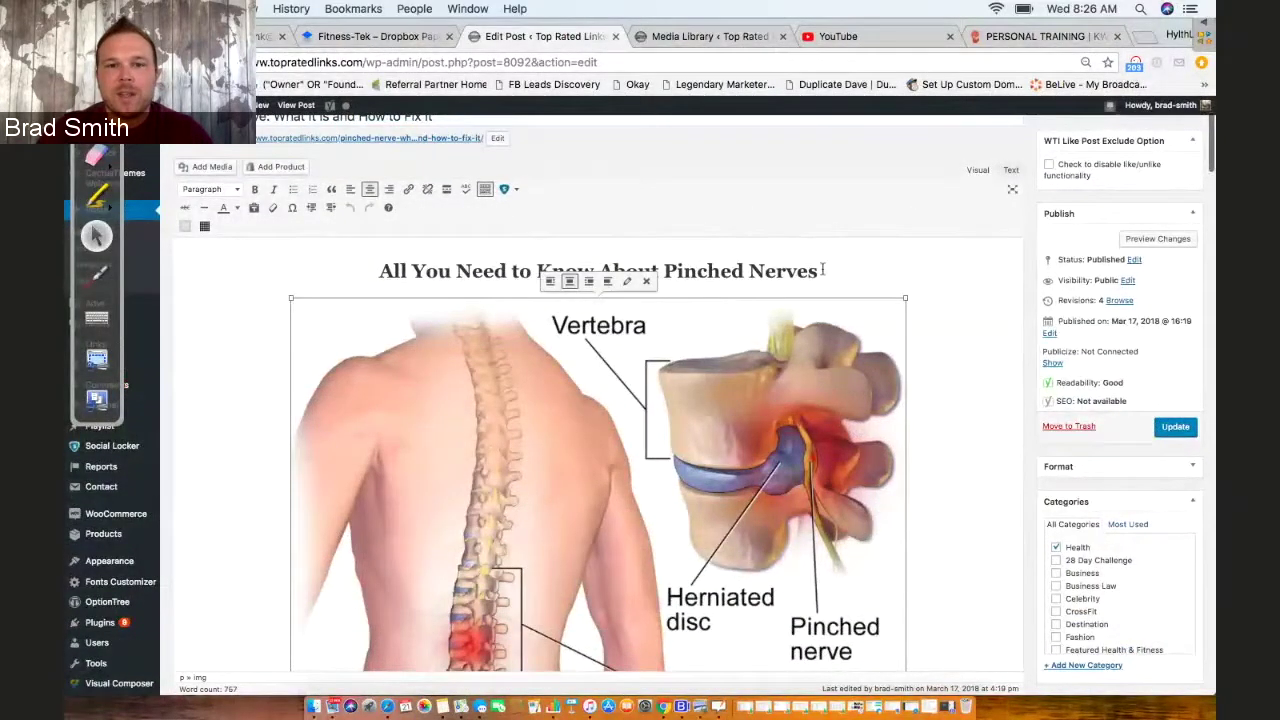
scroll(769, 380, "up", 3)
double_click(620, 263)
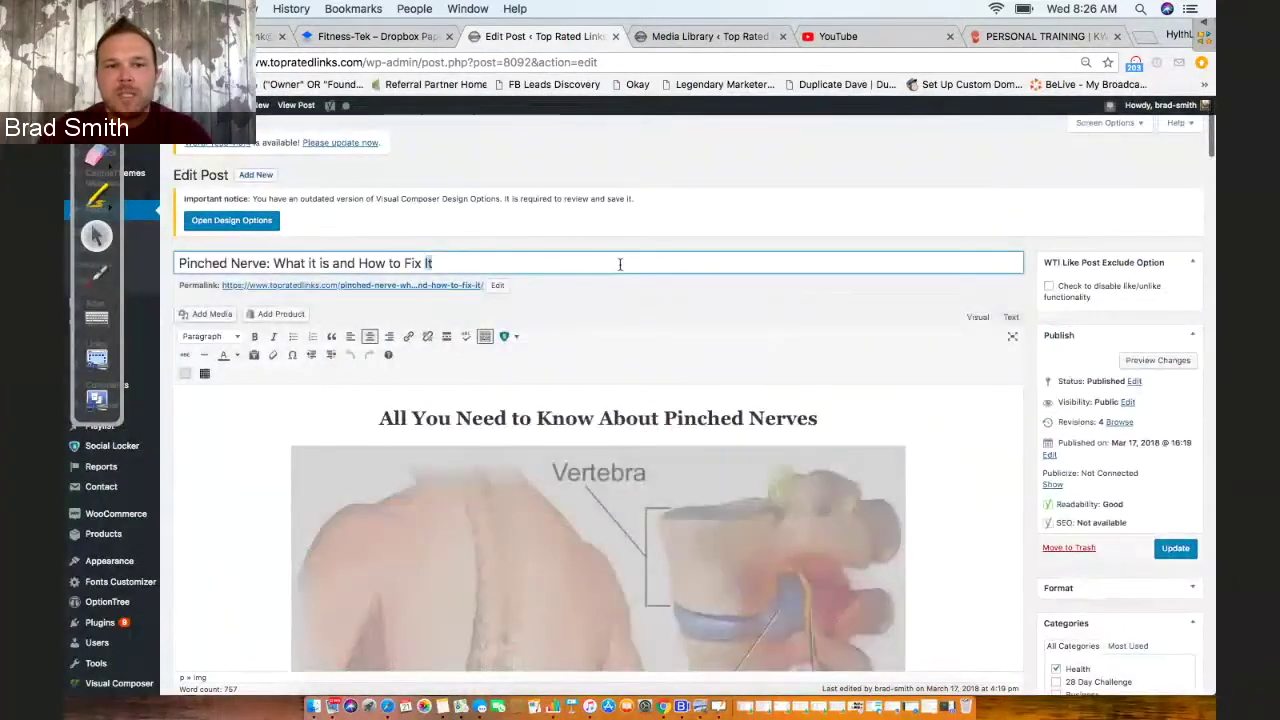
triple_click(620, 263)
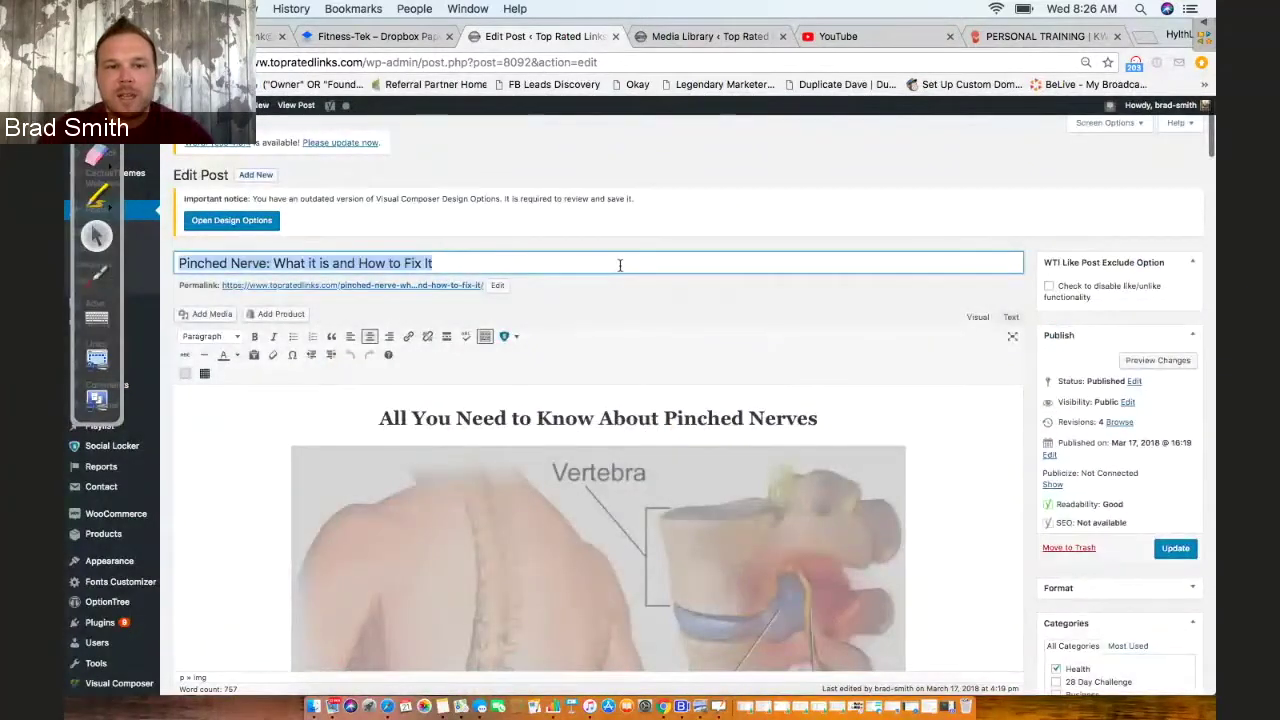
Check the featured image's title, alt text and description all match the post title
left_click(662, 36)
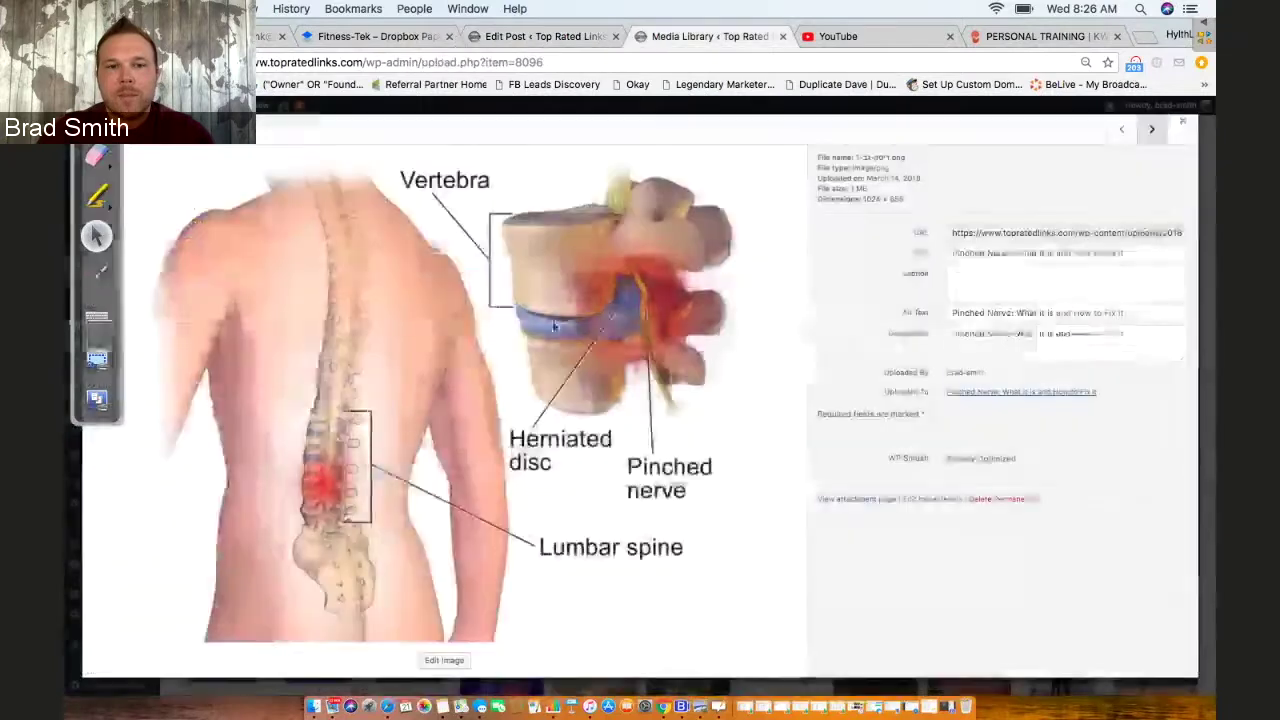
left_click_drag(952, 252, 1158, 253)
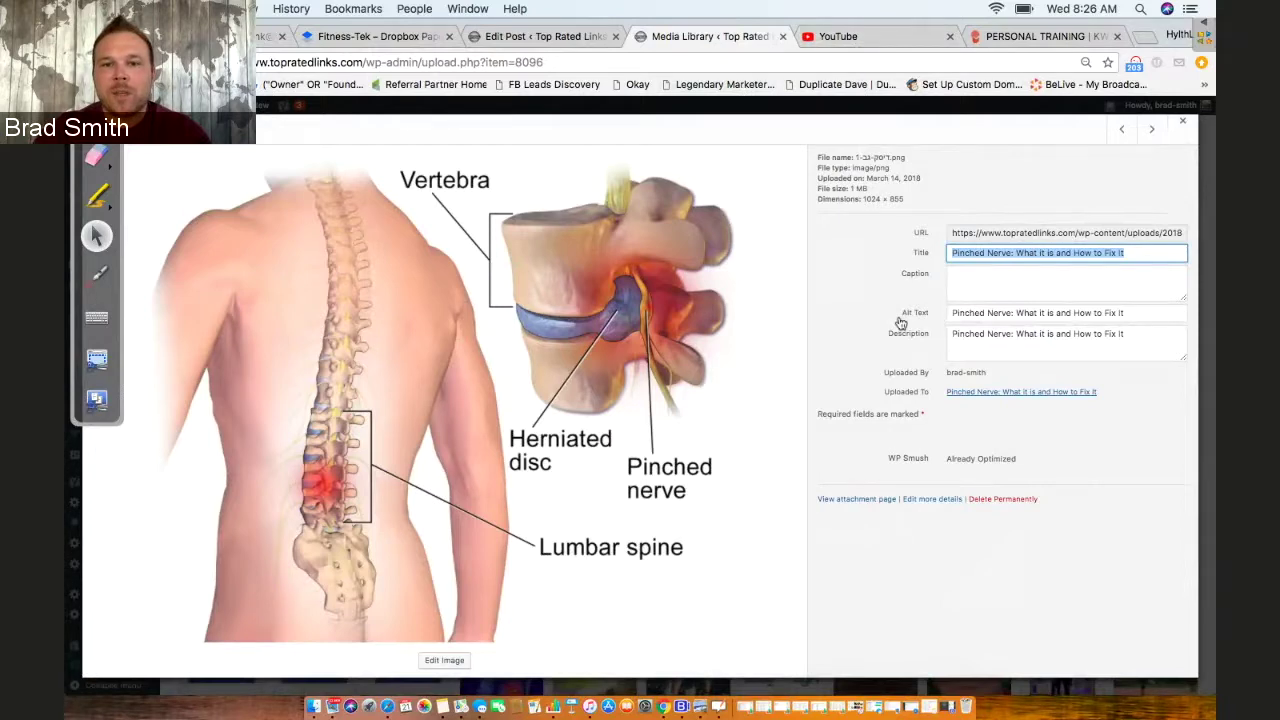
double_click(978, 314)
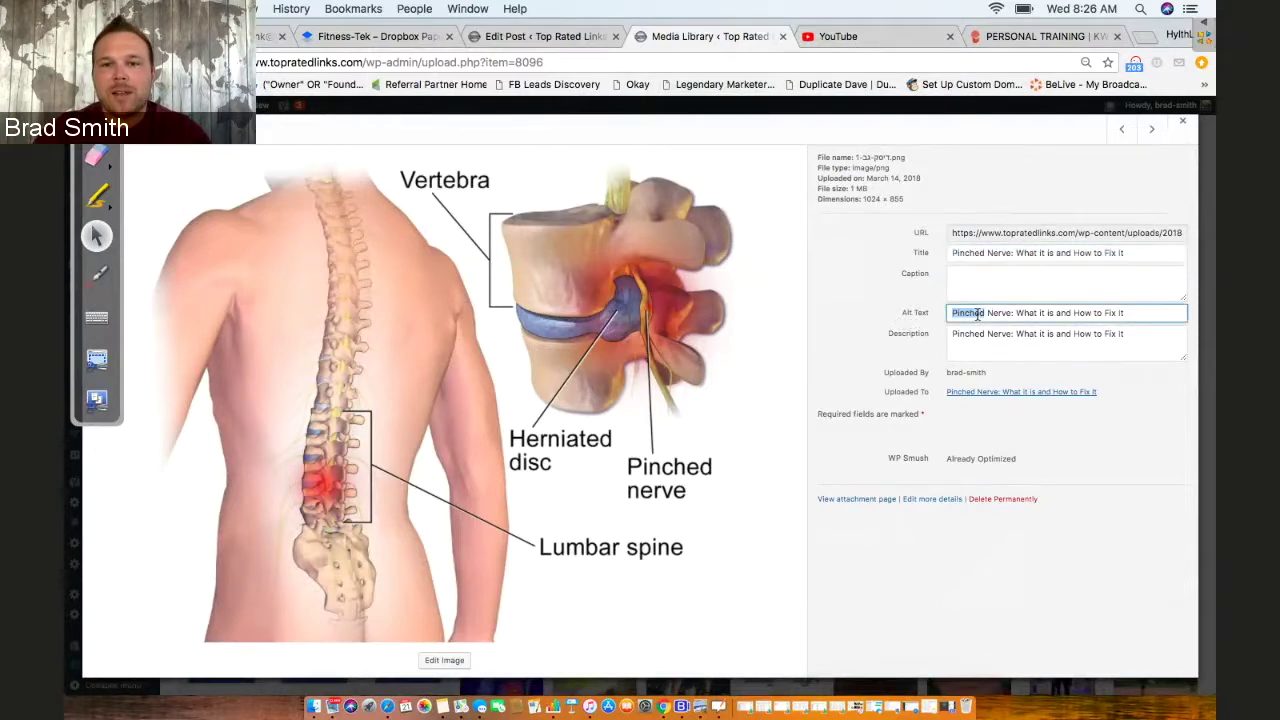
left_click(1116, 313)
left_click(952, 334)
left_click_drag(952, 334, 1130, 335)
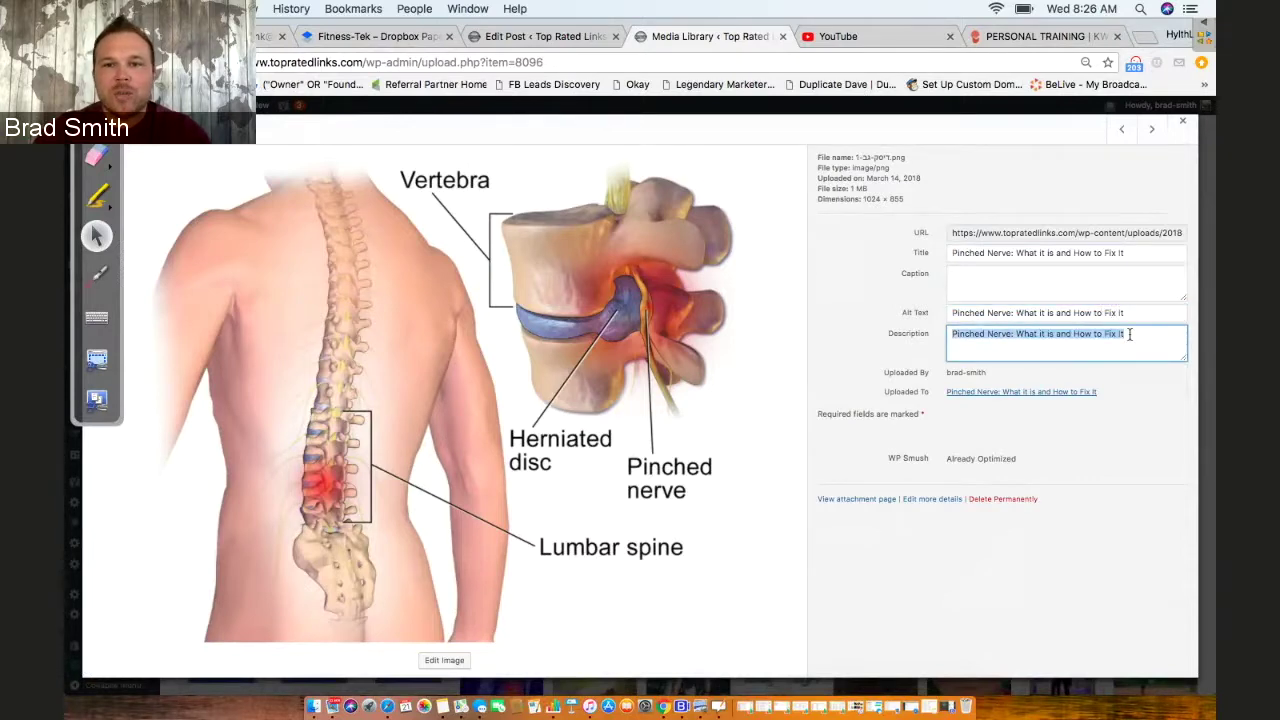
left_click(1130, 334)
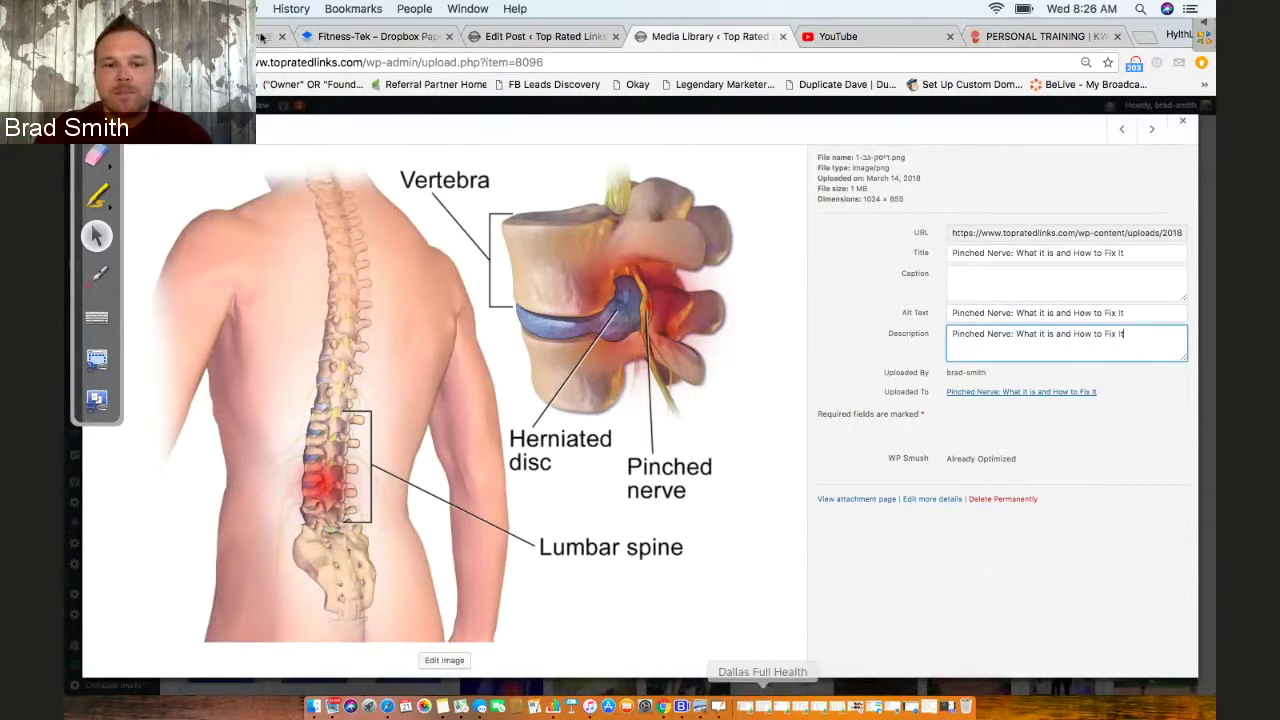
key("ctrl+shift+h")
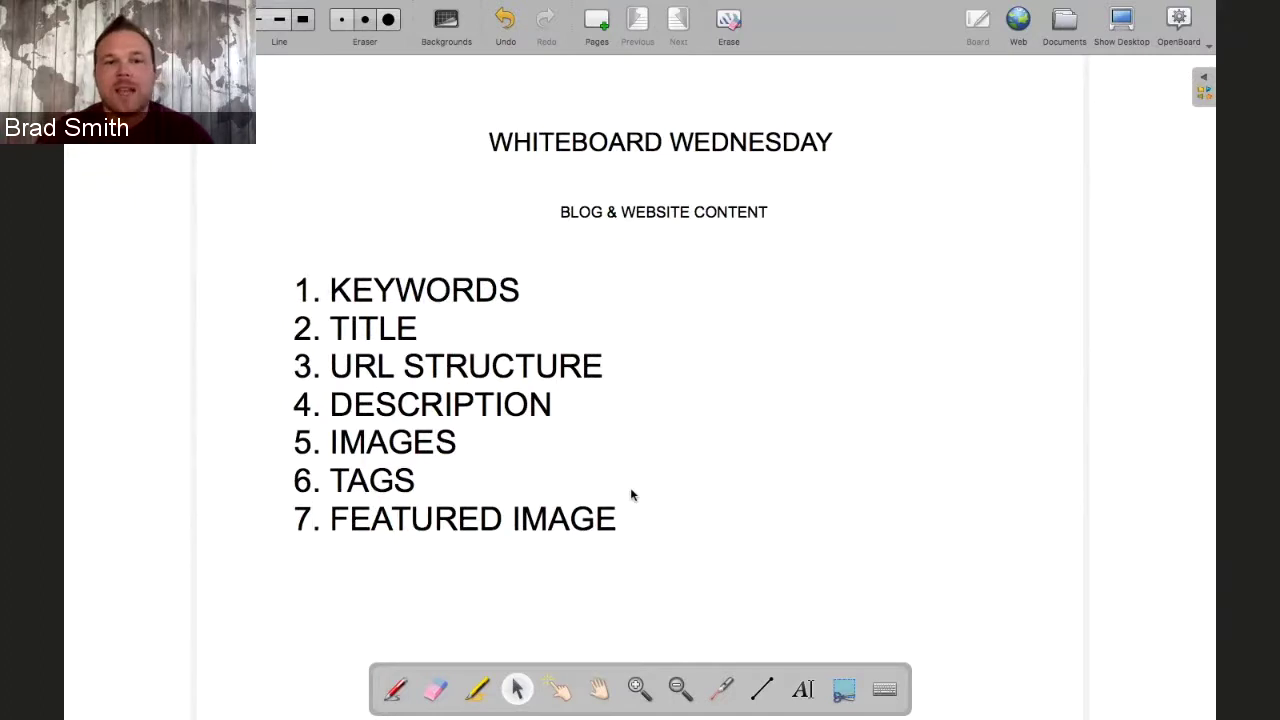
Hide the whiteboard to show the pinched-nerve image's attachment details again
left_click(1125, 17)
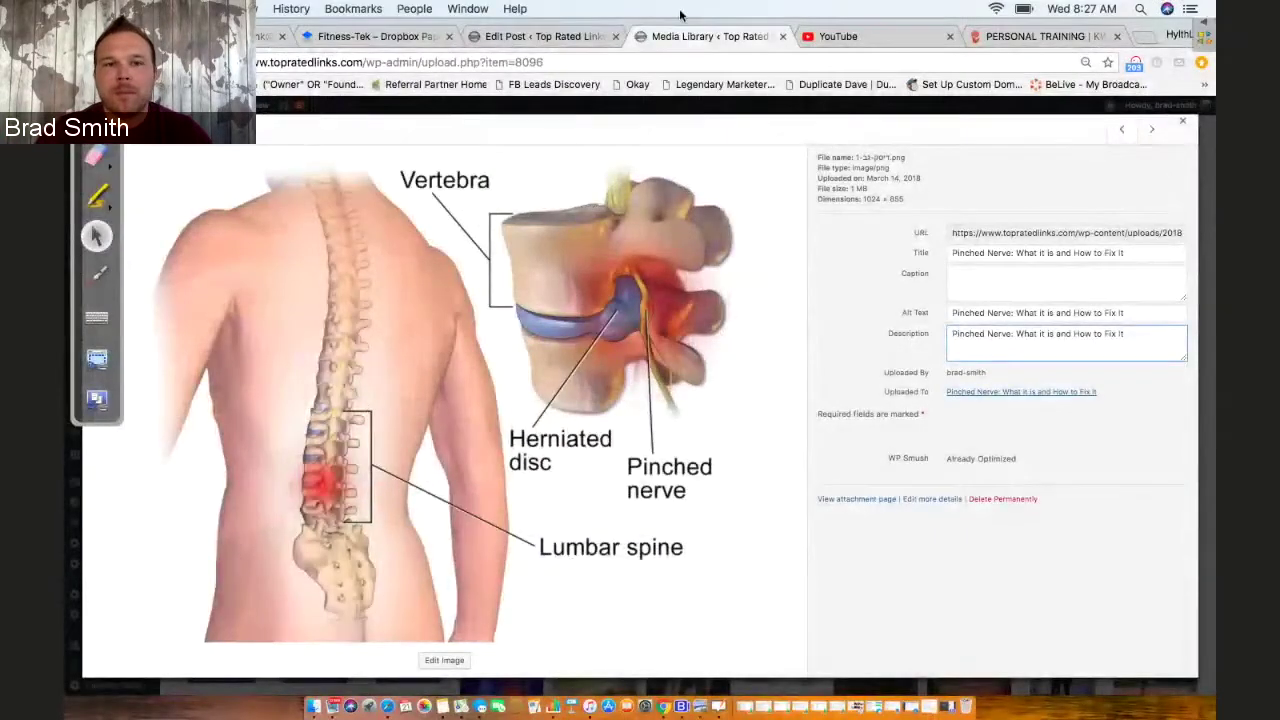
Add the tags PINCHED NERVE and MIAMI to the post
left_click(510, 35)
scroll(1040, 414, "down", 5)
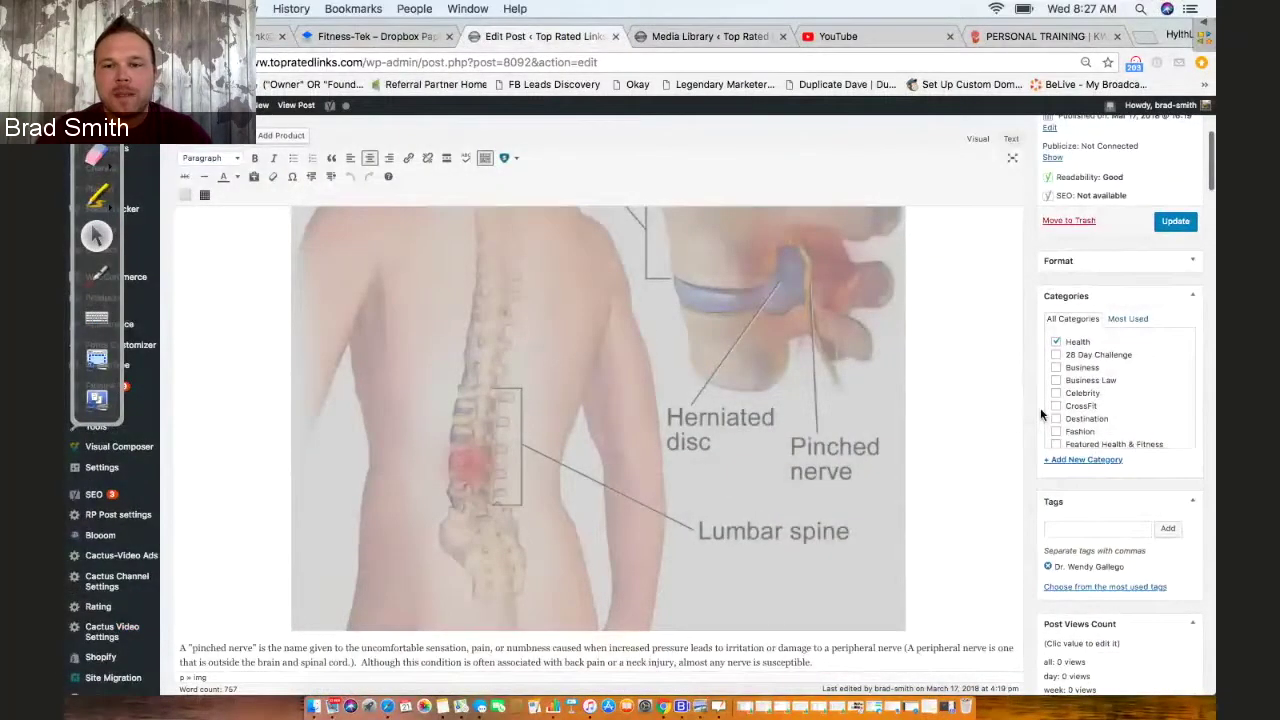
scroll(1040, 414, "down", 1)
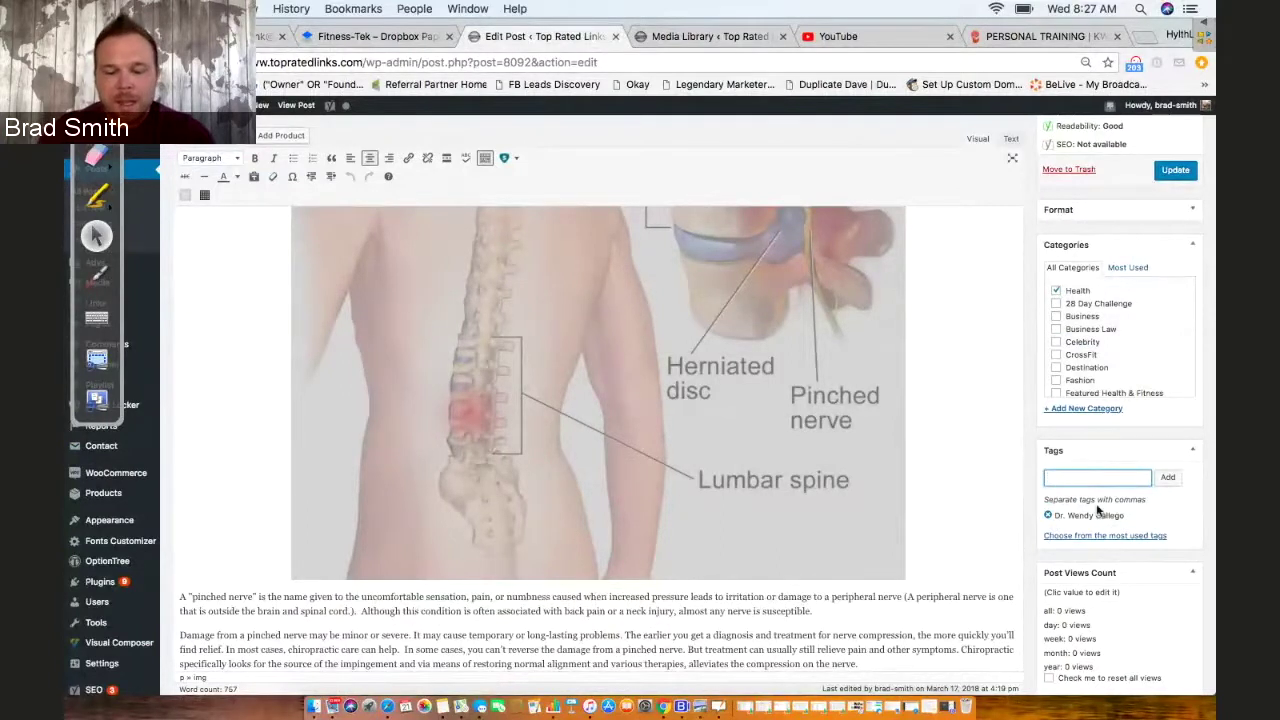
type("PINCHED NERVE")
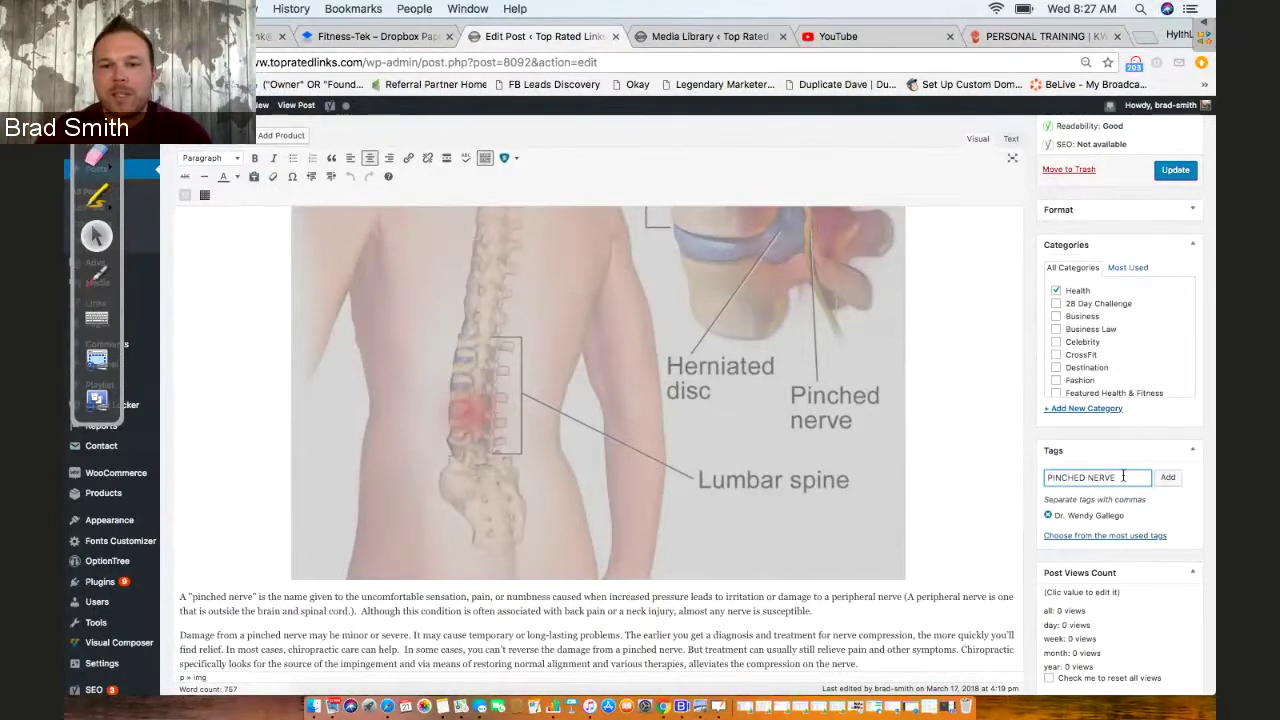
left_click(1166, 477)
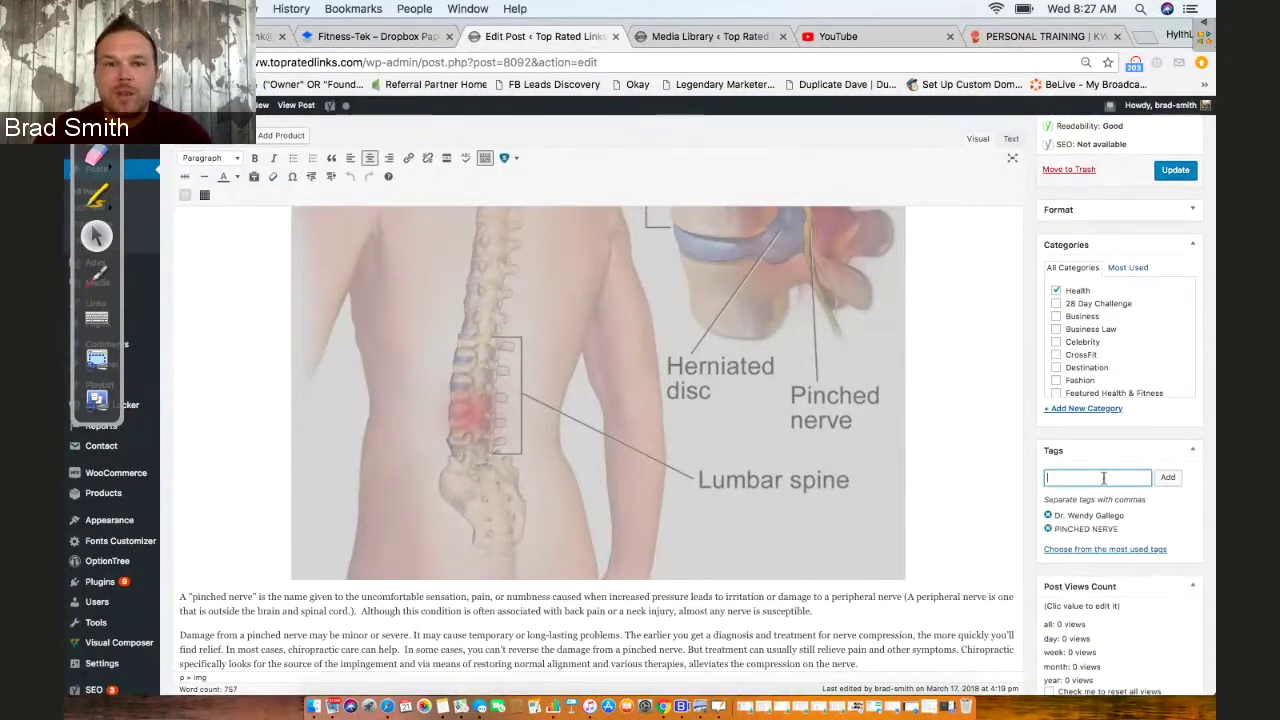
type("MIAMI")
key("Return")
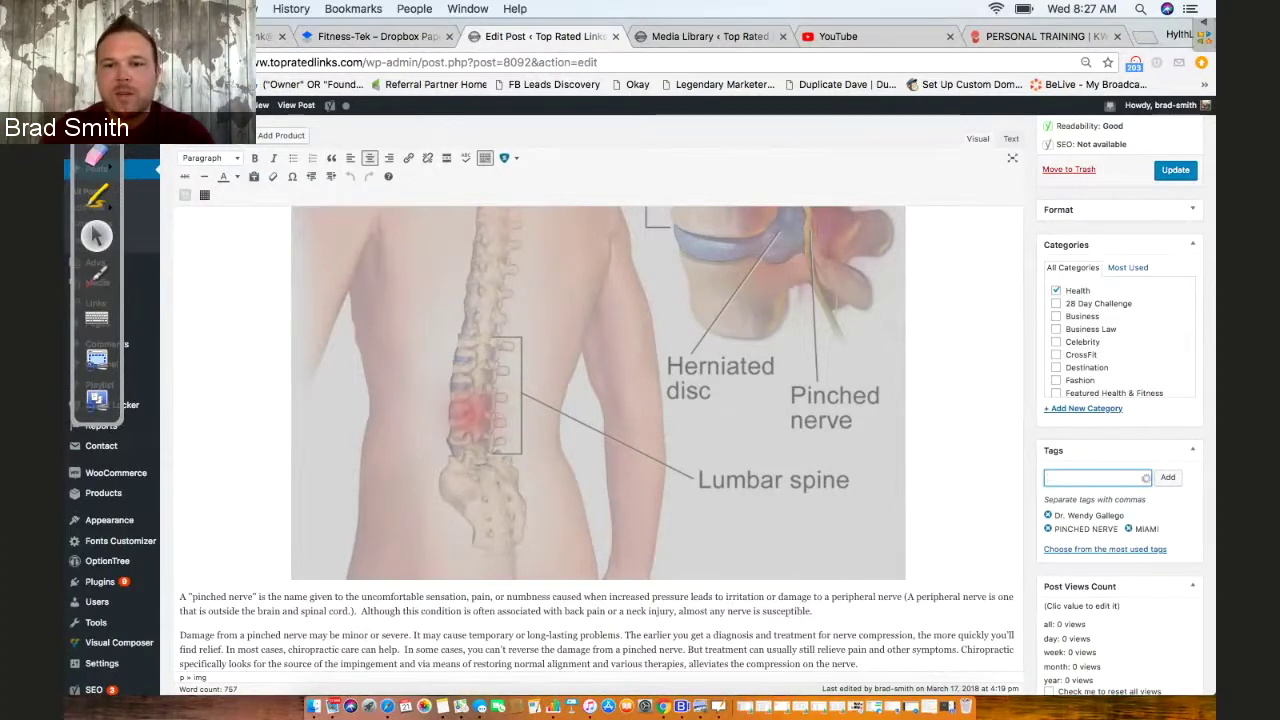
Add the tags FLORIDA, LUMBAR SPINE, CHIROPRACTOR and CHIROPRACTIC
type("FLORIDA")
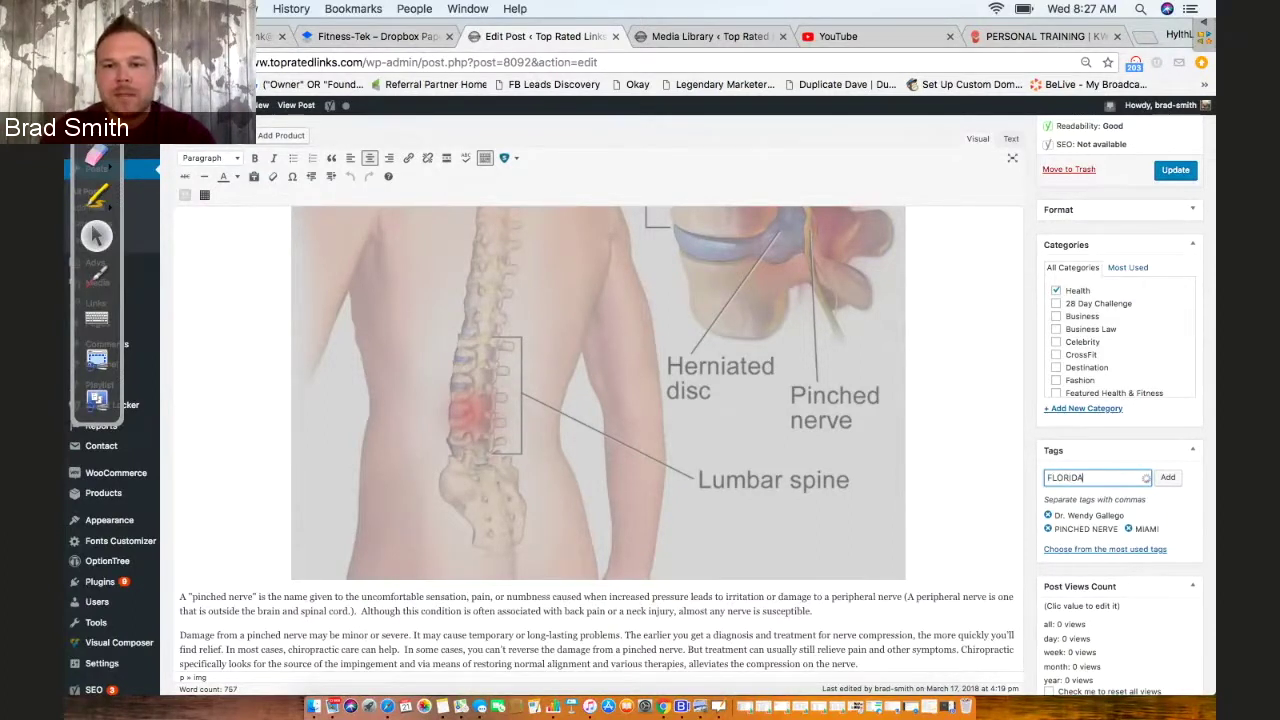
key("Return")
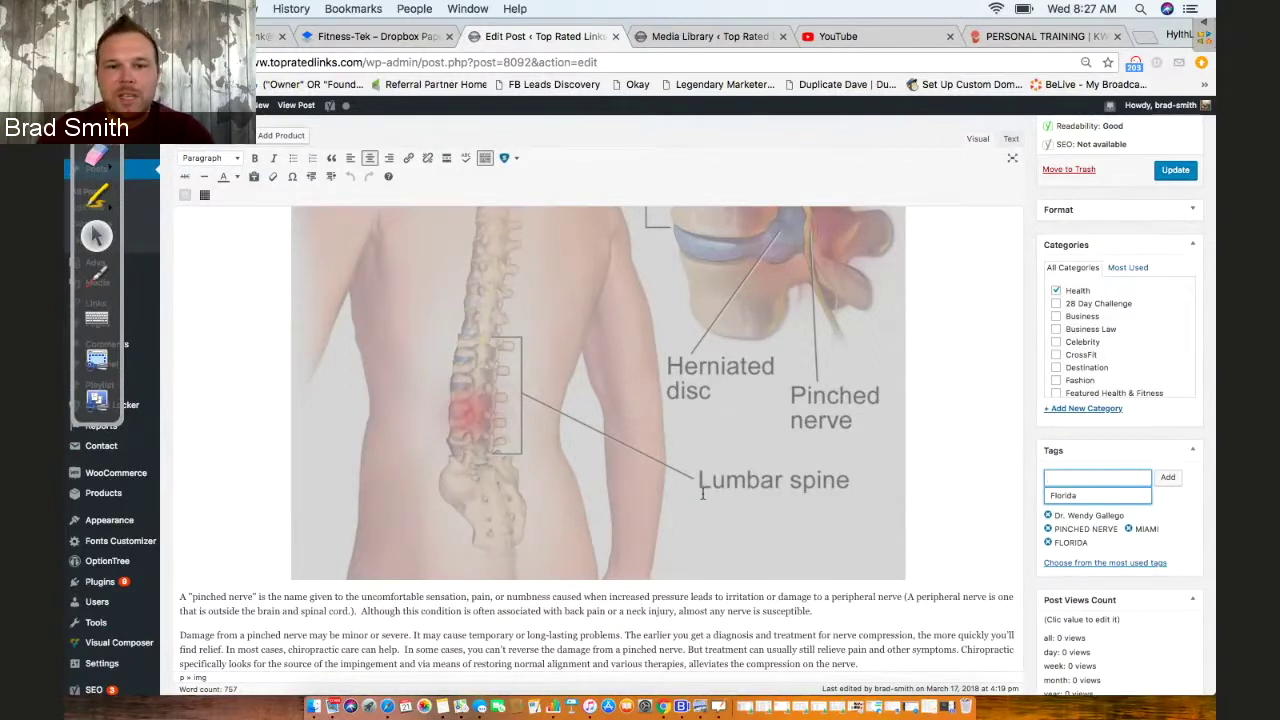
type("Lumbar spine")
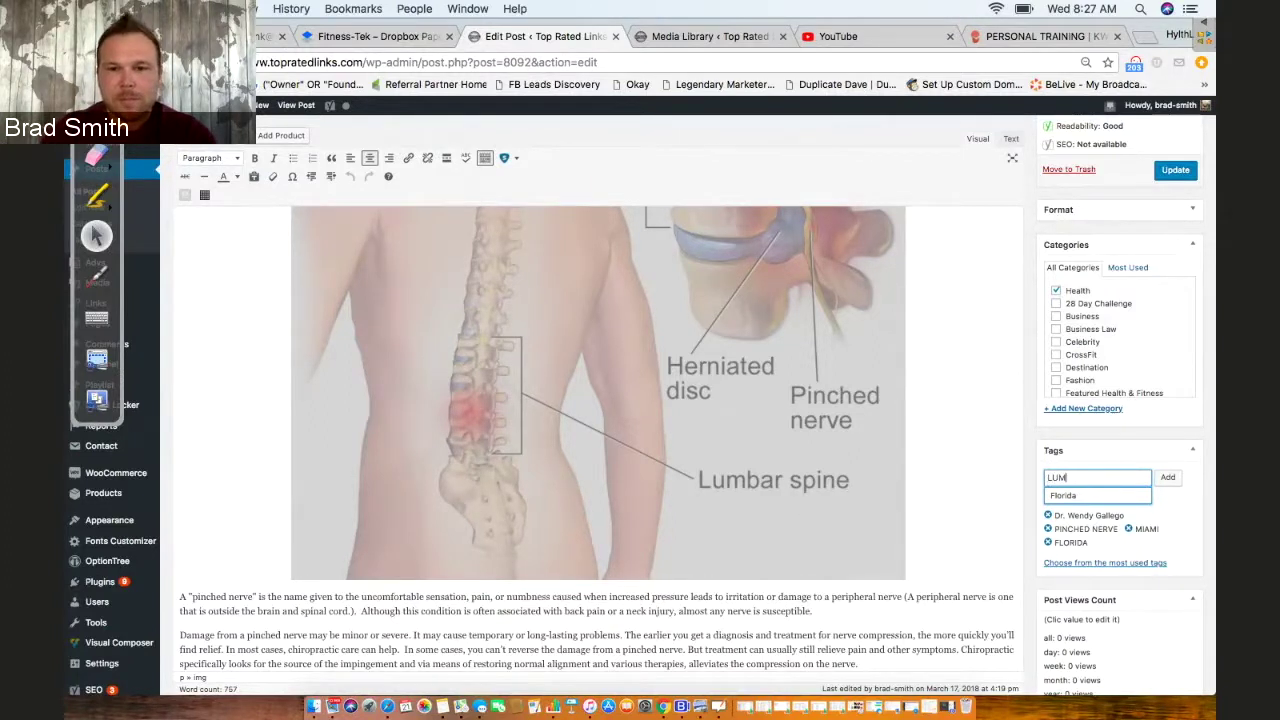
key("Return")
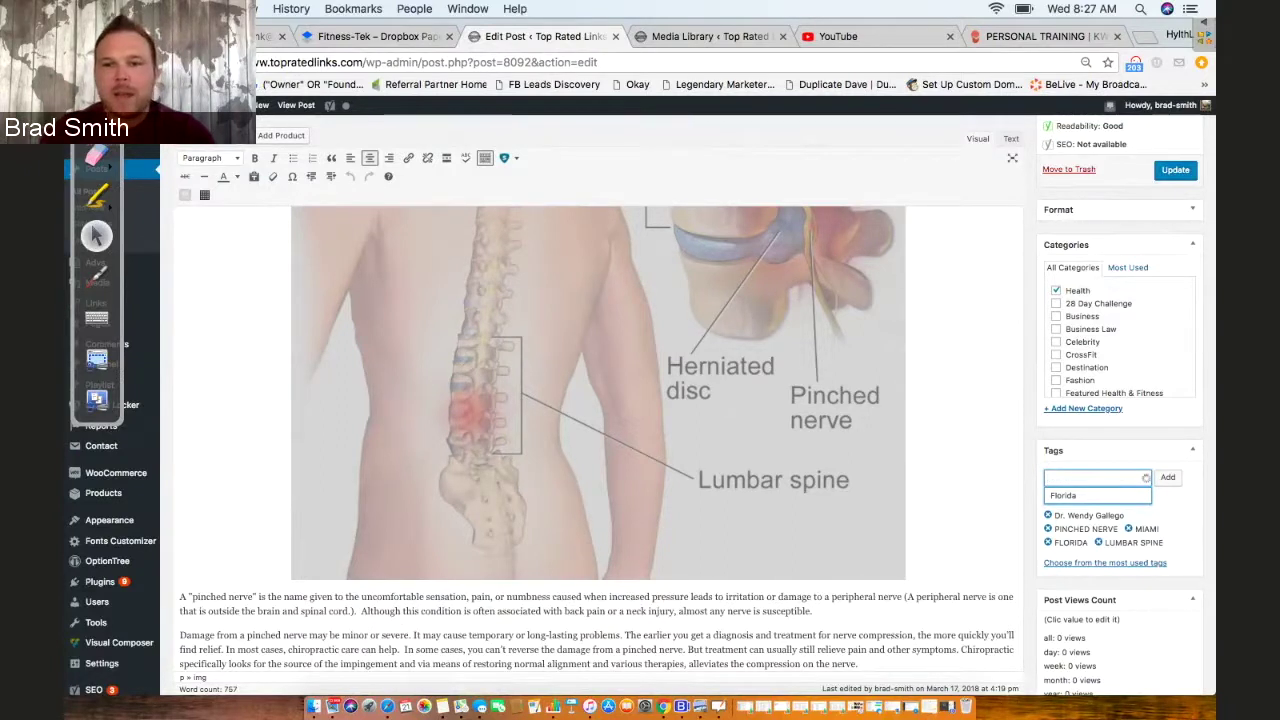
type("CHIROPRACTOR")
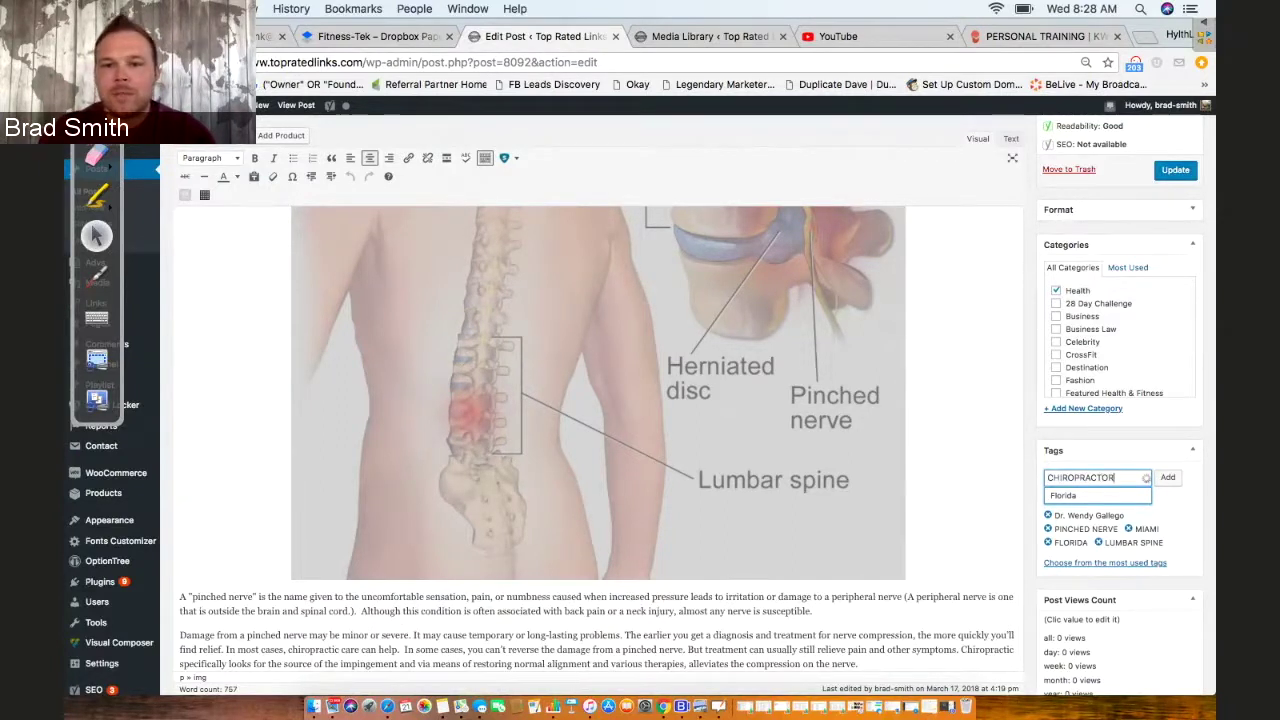
key("Return")
type("CHIROPRACTI")
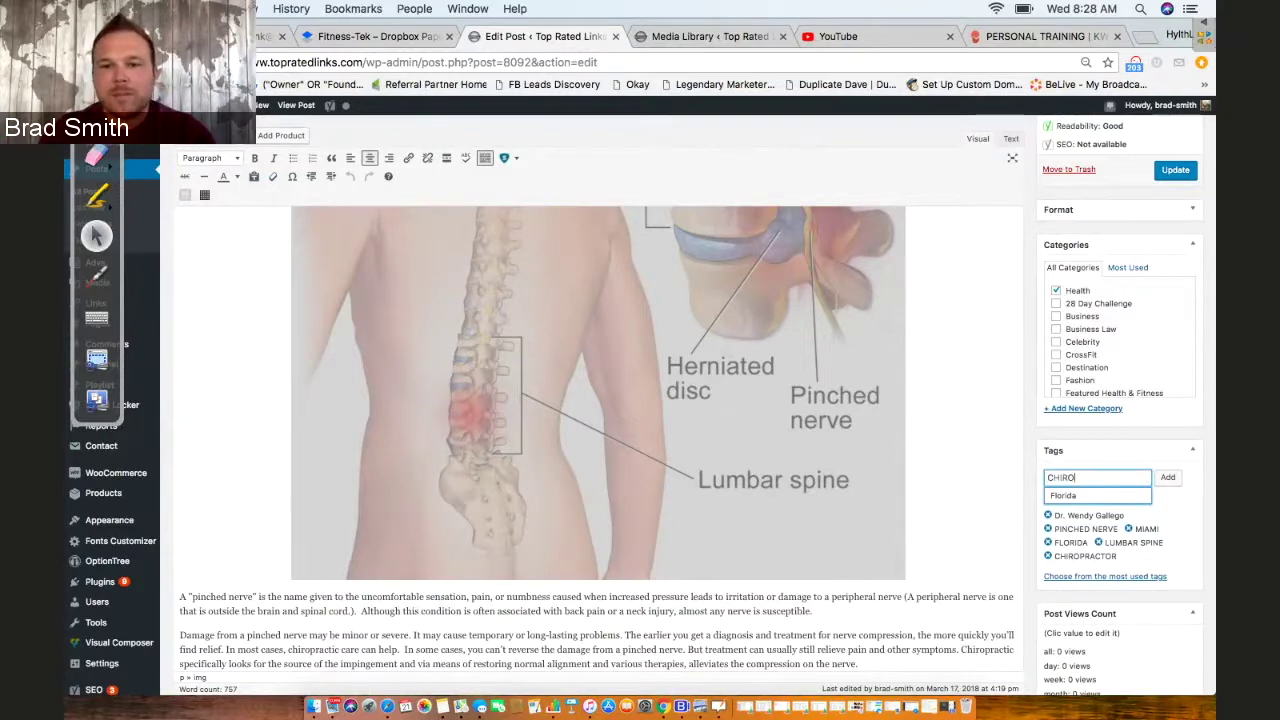
type("C")
key("Return")
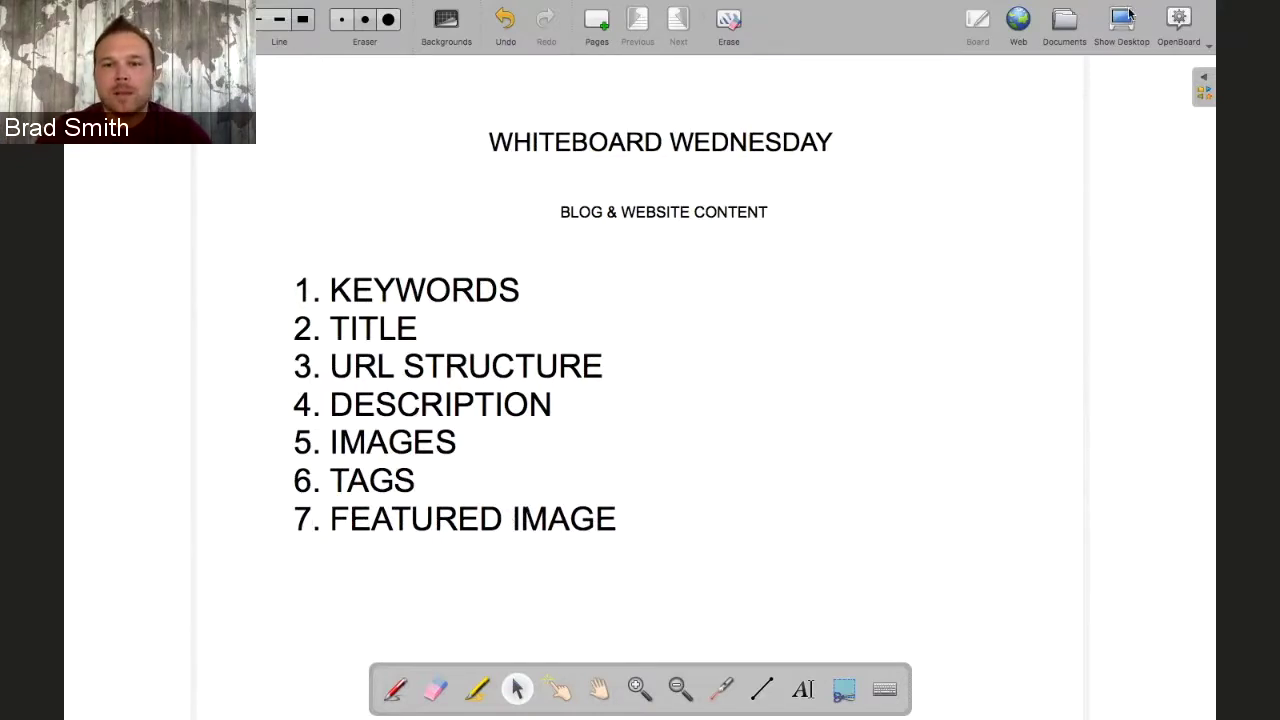
Review the post's tags and spine featured image, then return to the KWFinder tab
left_click(1128, 14)
scroll(1066, 363, "down", 5)
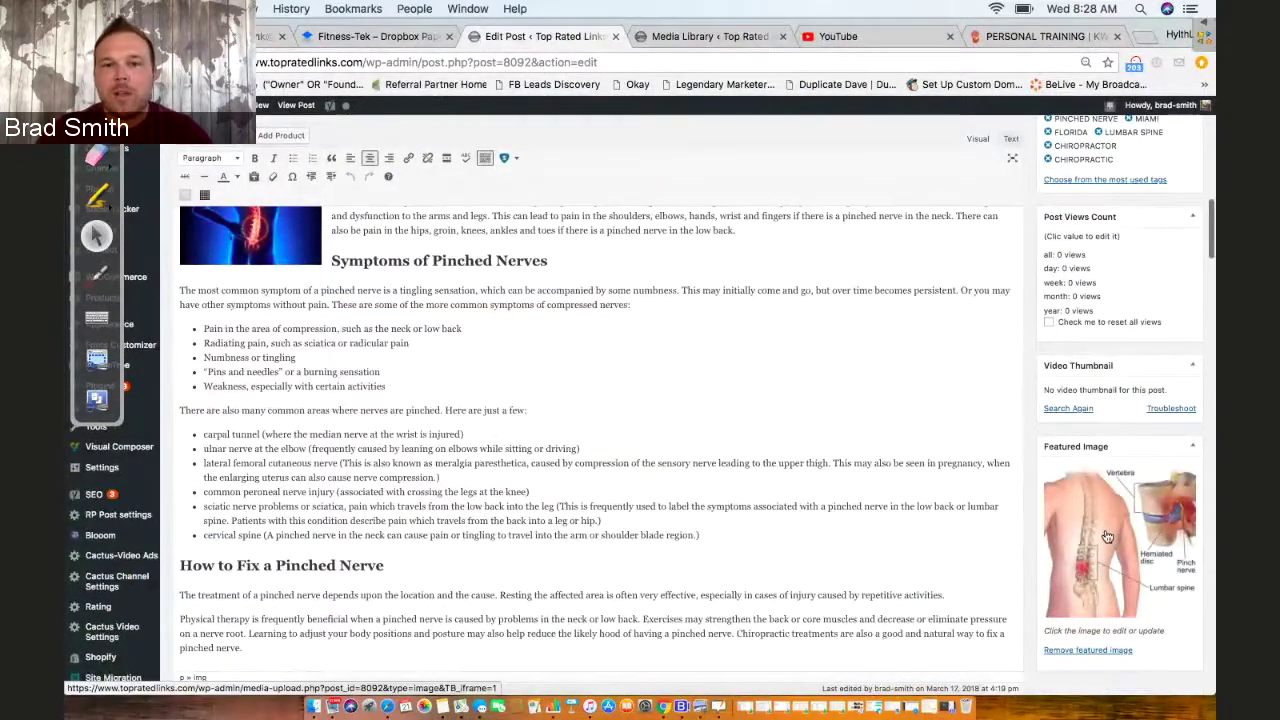
scroll(1038, 347, "up", 3)
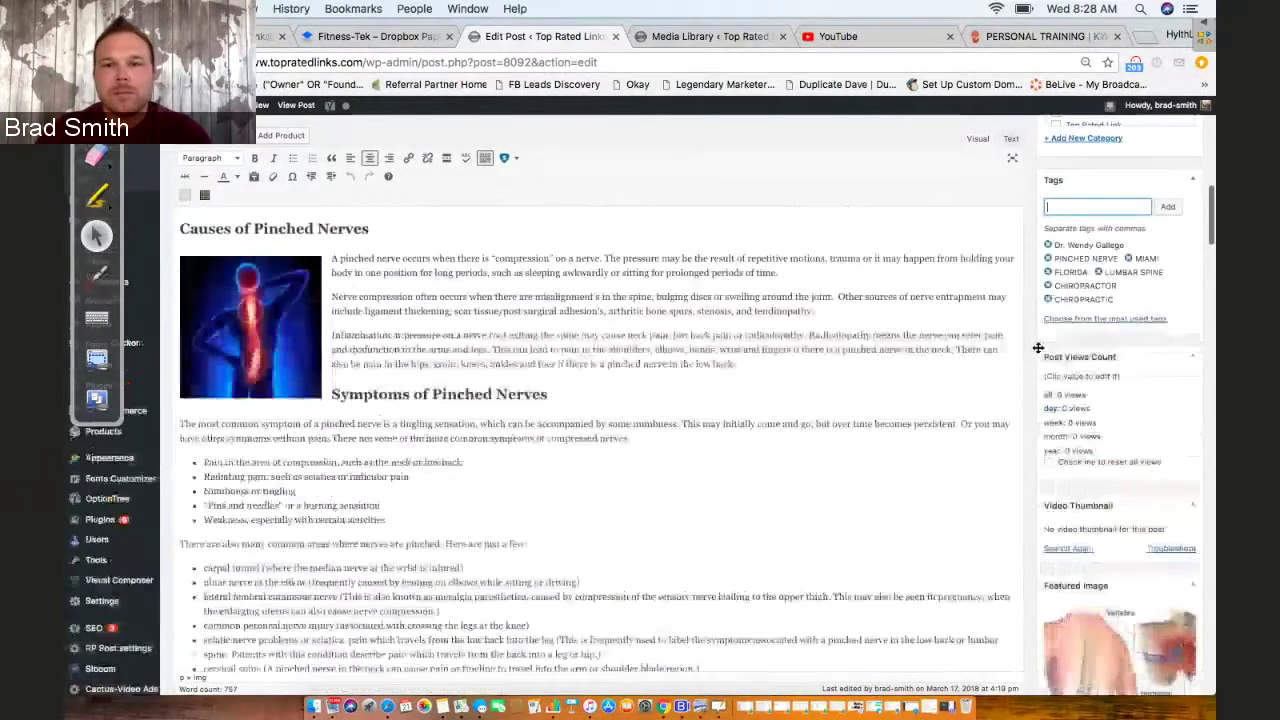
scroll(1038, 347, "up", 10)
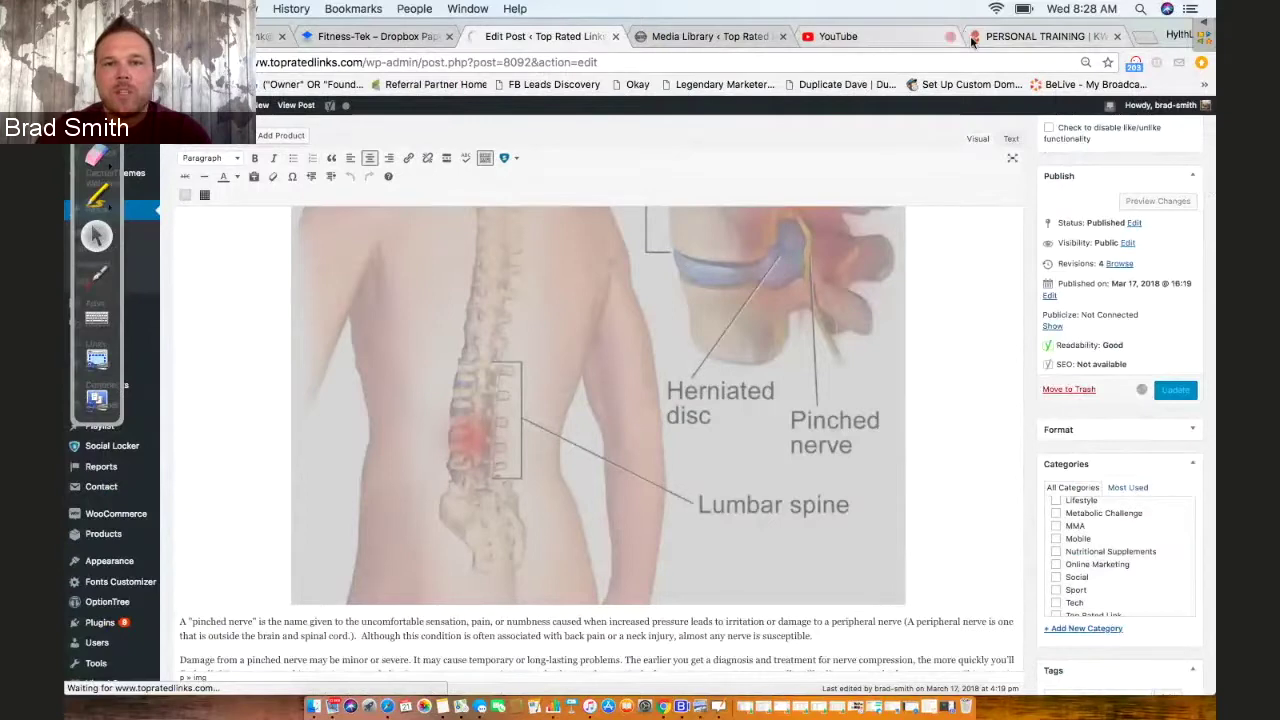
left_click(1038, 44)
key("super+l")
Load Facebook, then switch to the YouTube Studio video edit page
type("facebook")
key("Return")
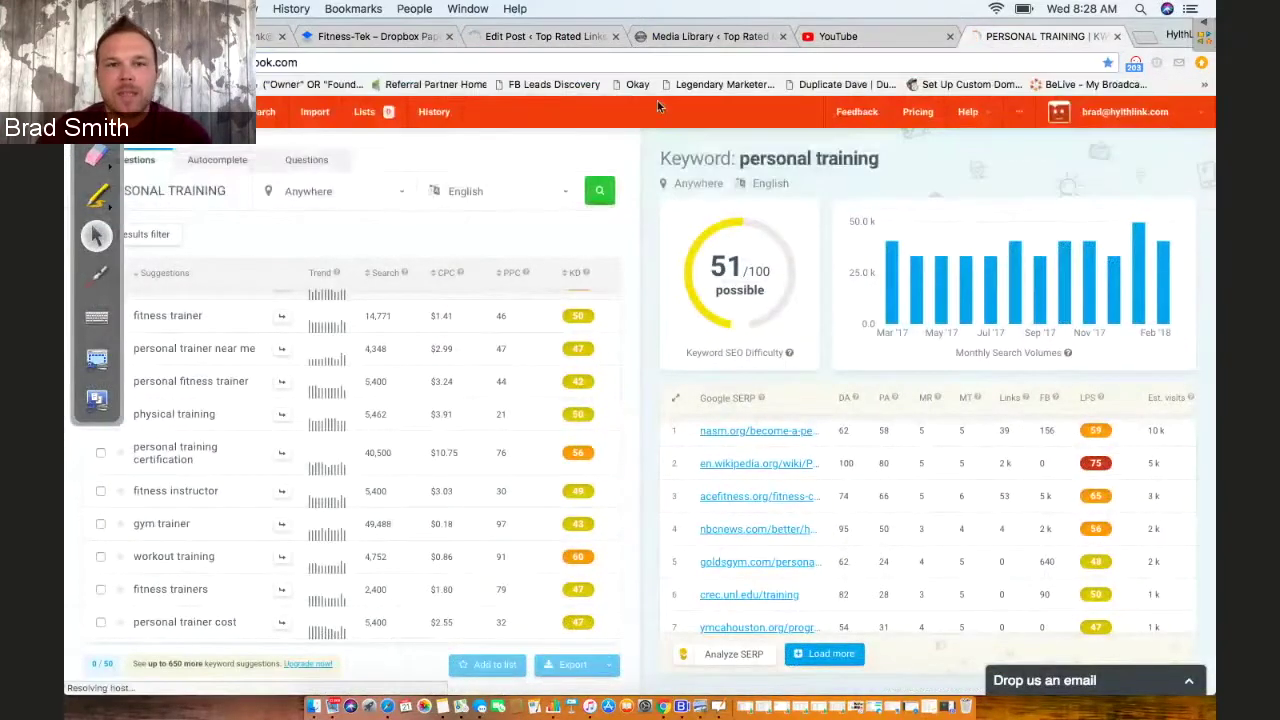
left_click(840, 40)
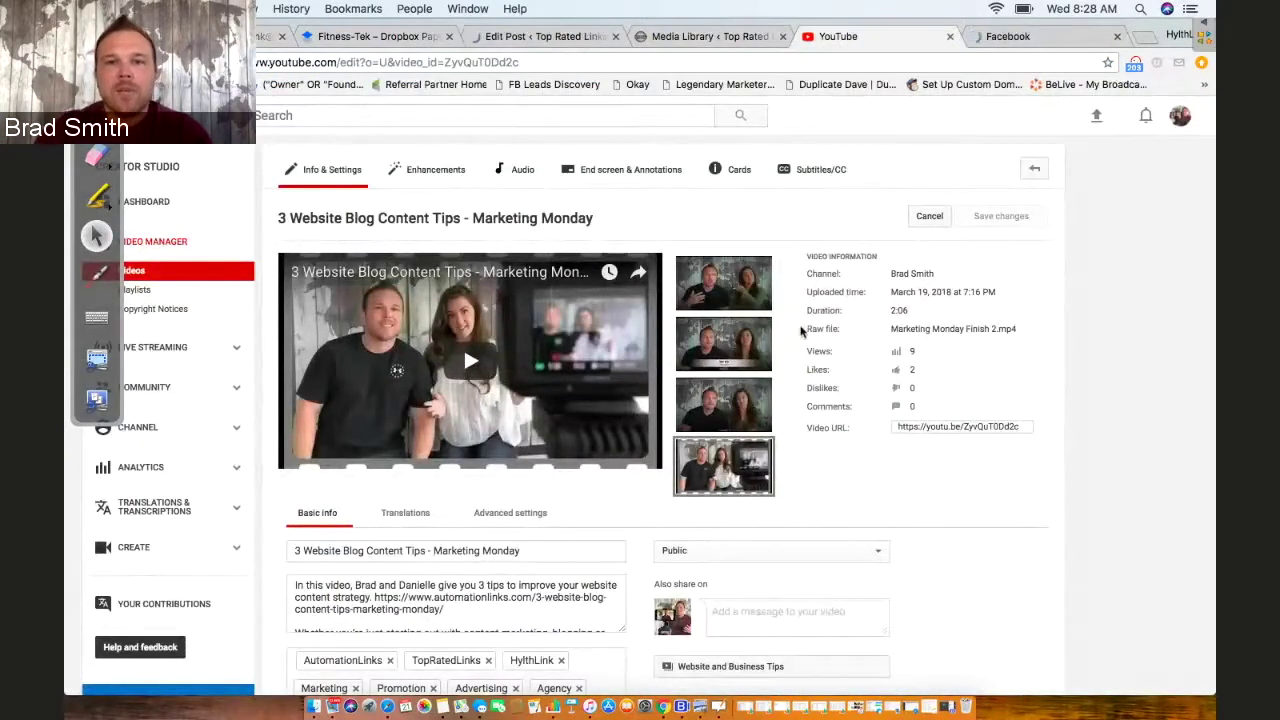
mouse_move(690, 404)
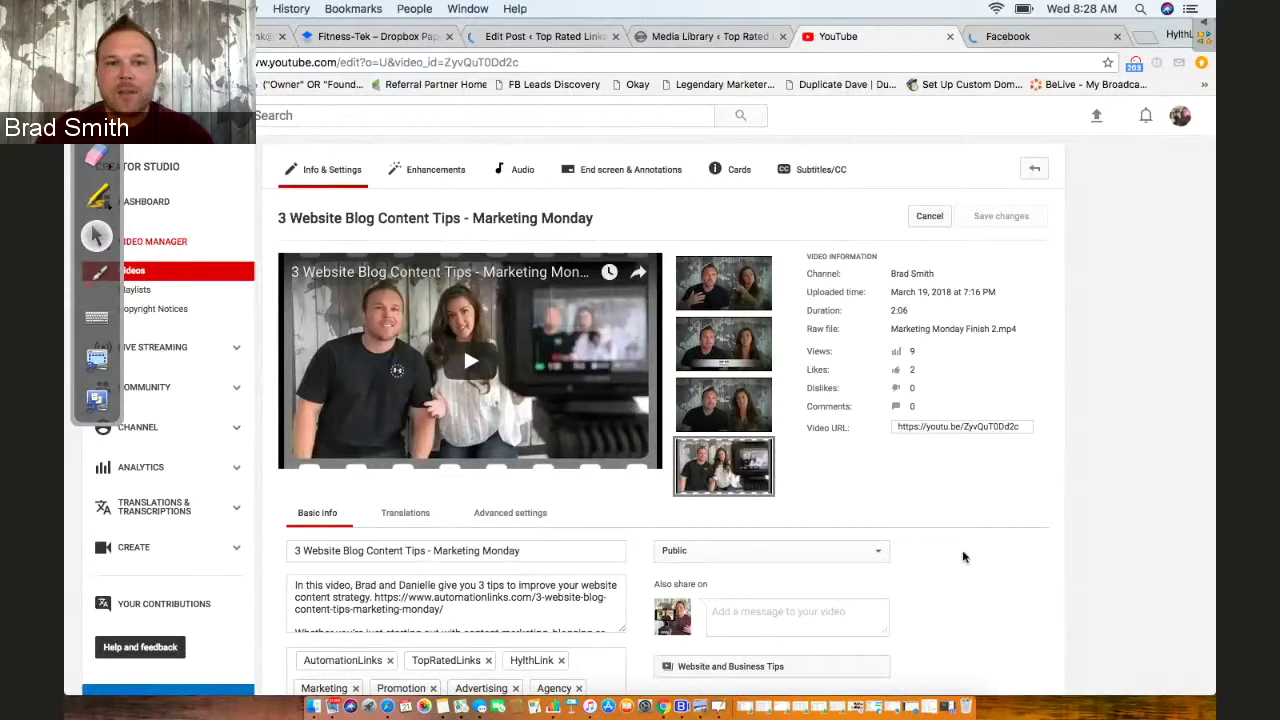
scroll(963, 557, "down", 3)
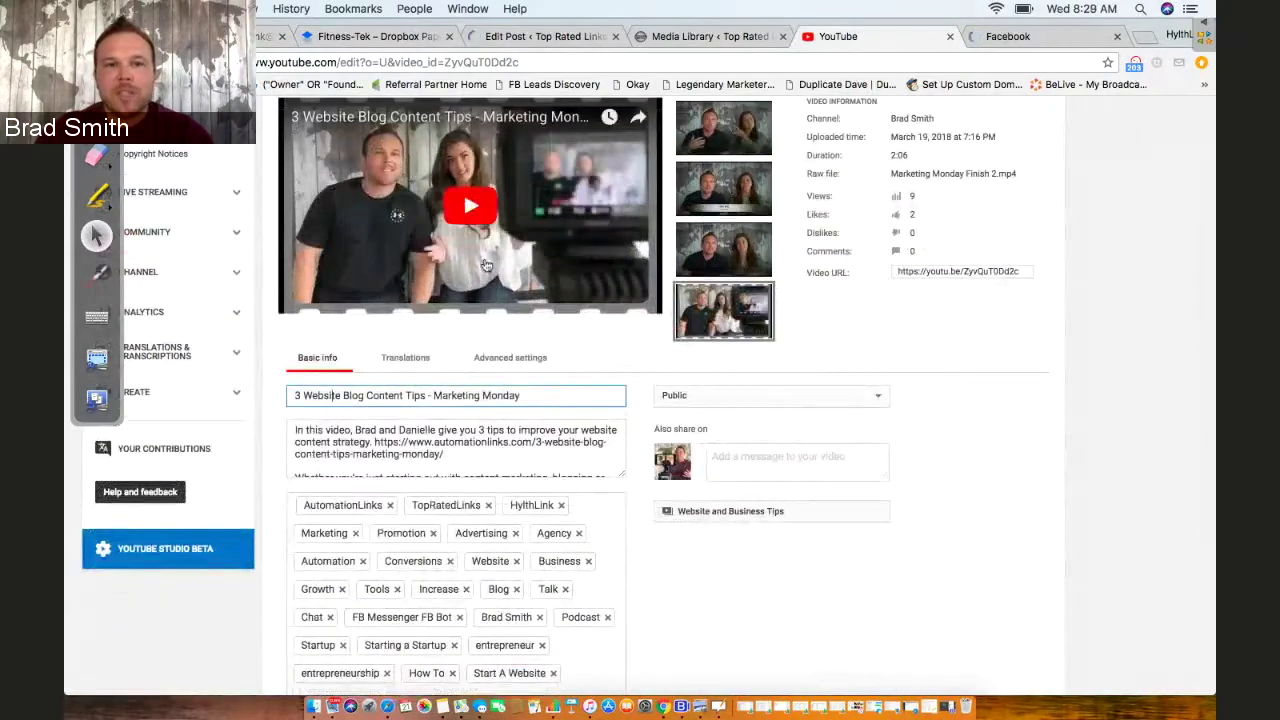
Select 'Blog Content' in the title '3 Website Blog Content Tips - Marketing Monday'
left_click(366, 400)
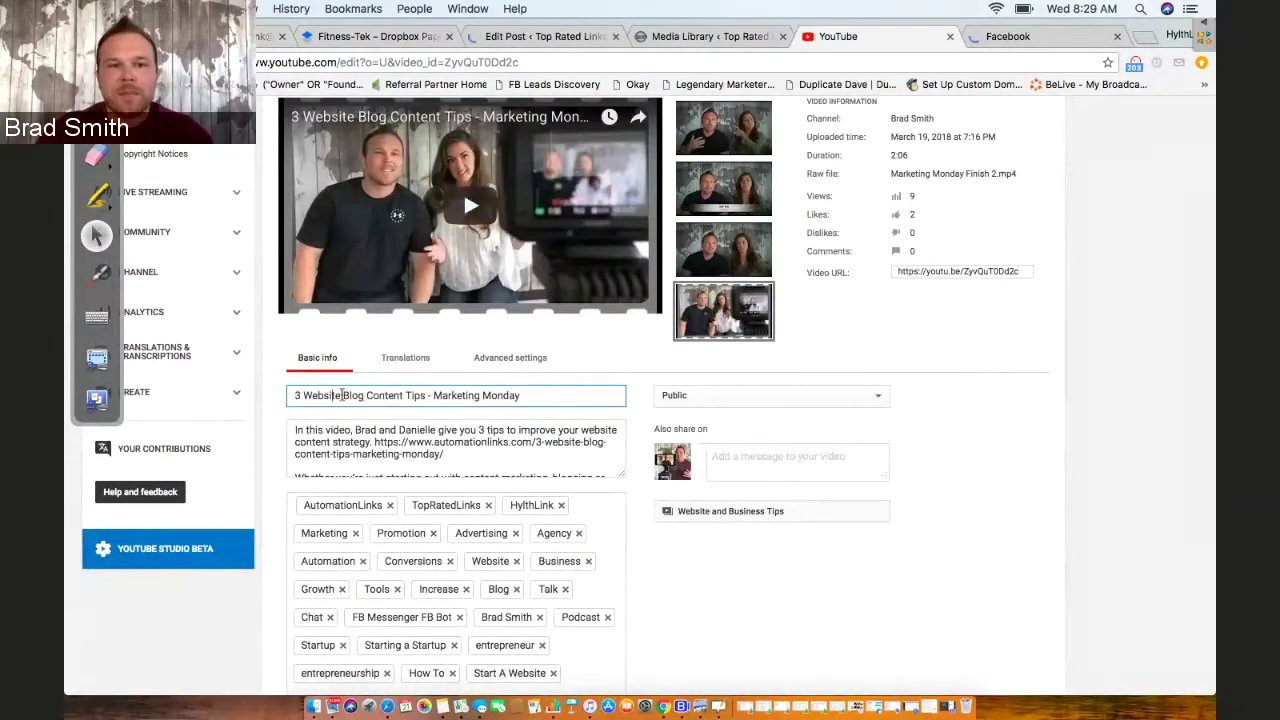
left_click_drag(295, 395, 304, 396)
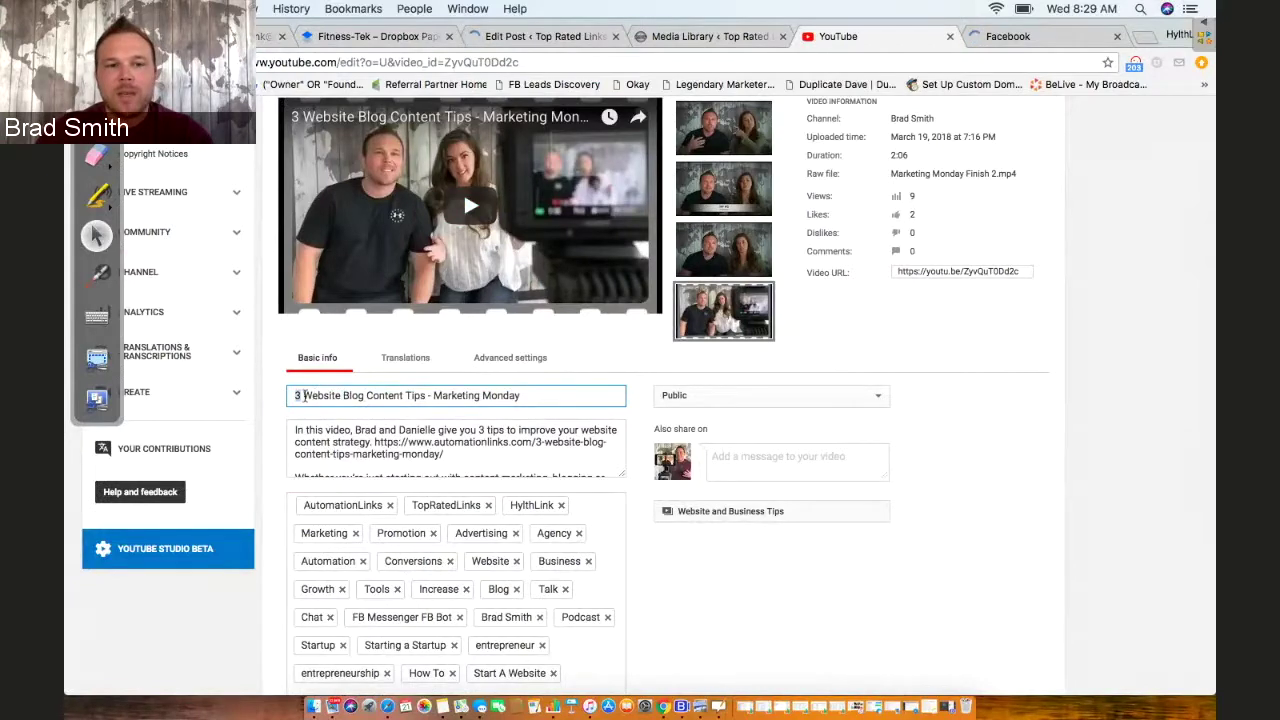
left_click_drag(304, 396, 543, 400)
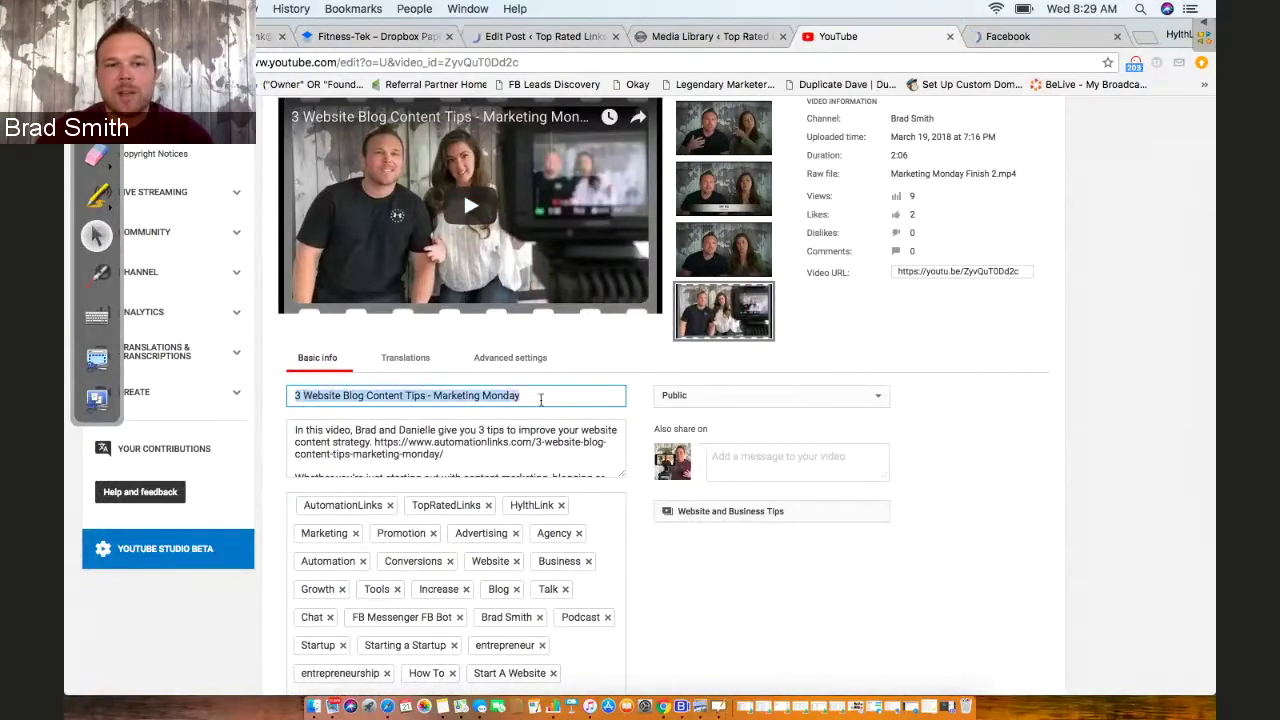
left_click(503, 396)
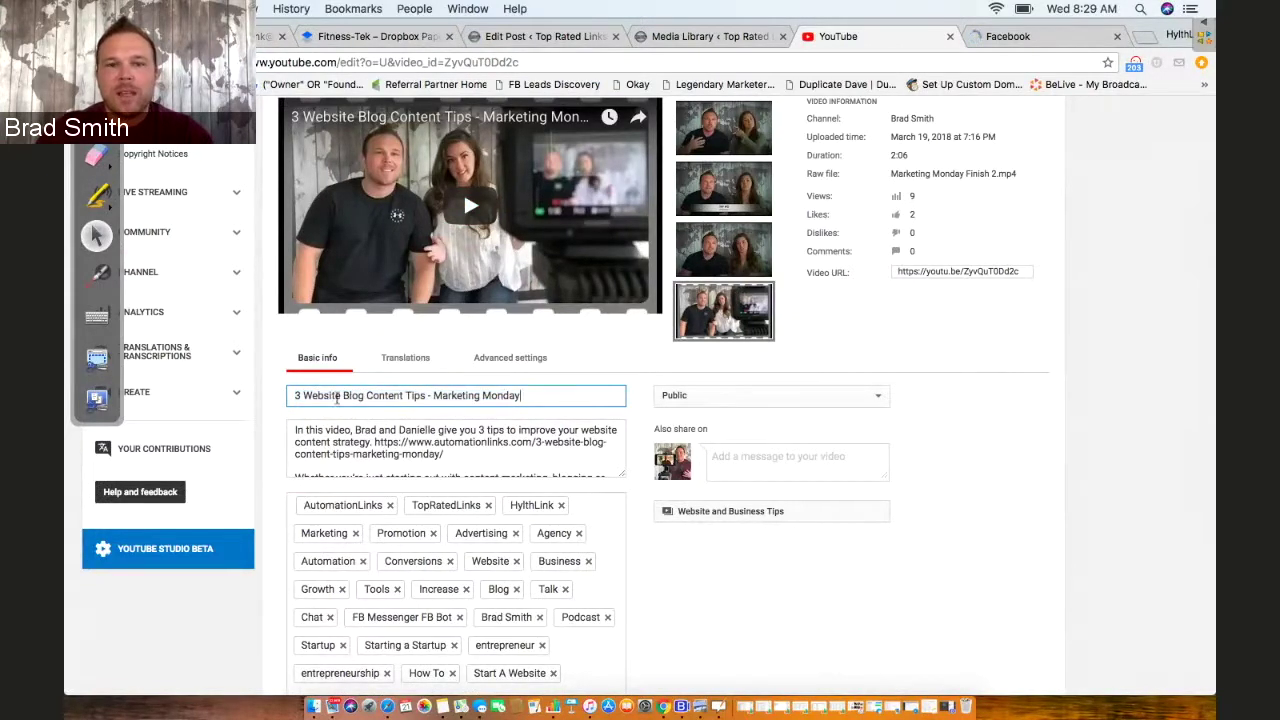
left_click_drag(343, 396, 406, 397)
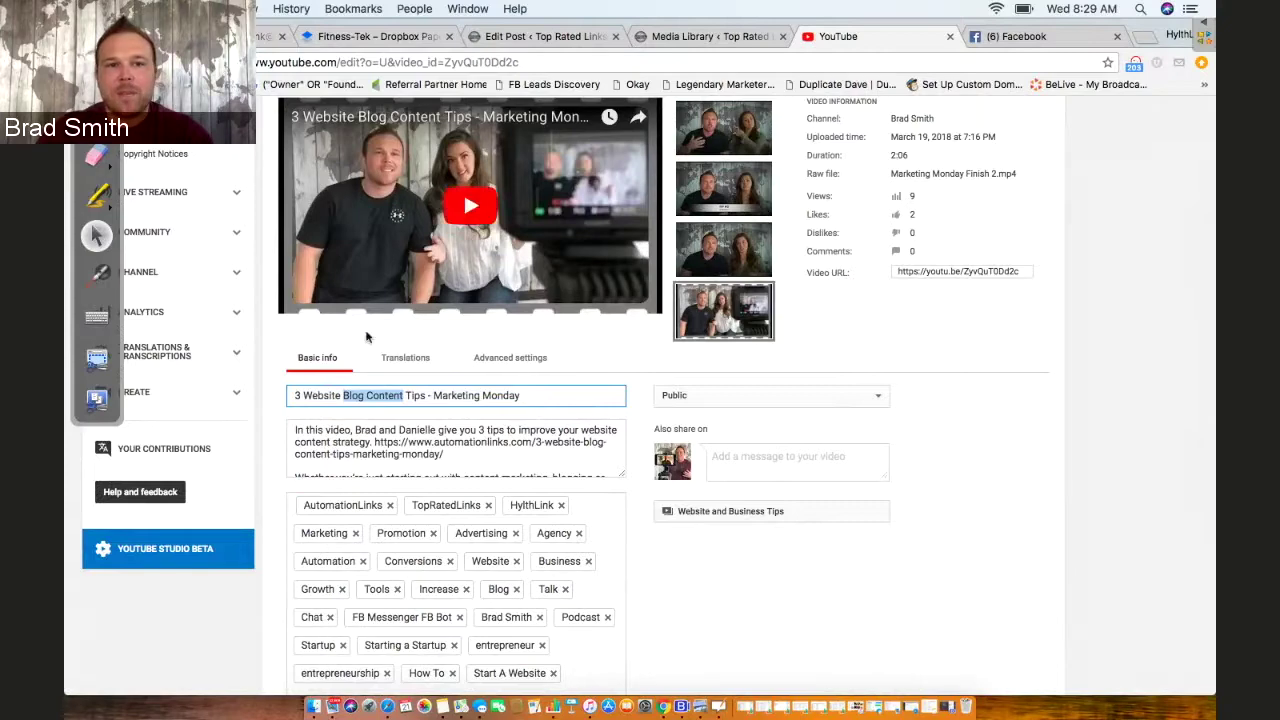
left_click_drag(343, 396, 402, 396)
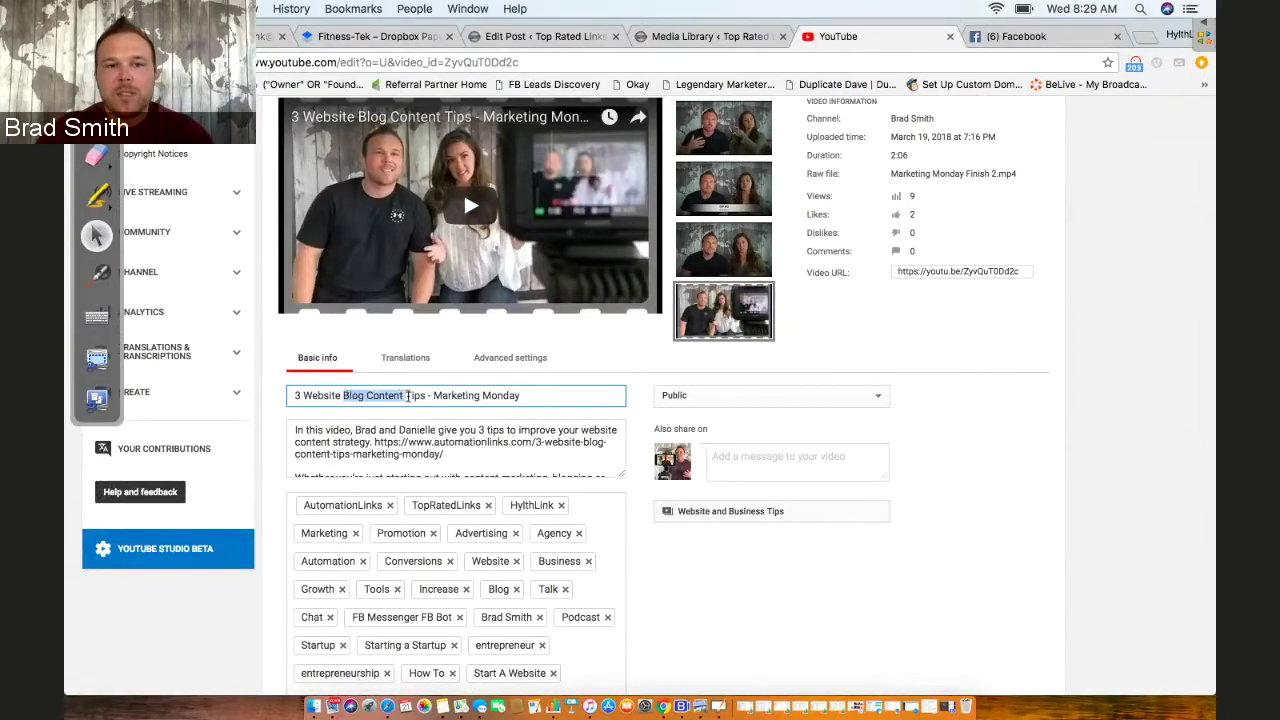
left_click(411, 396)
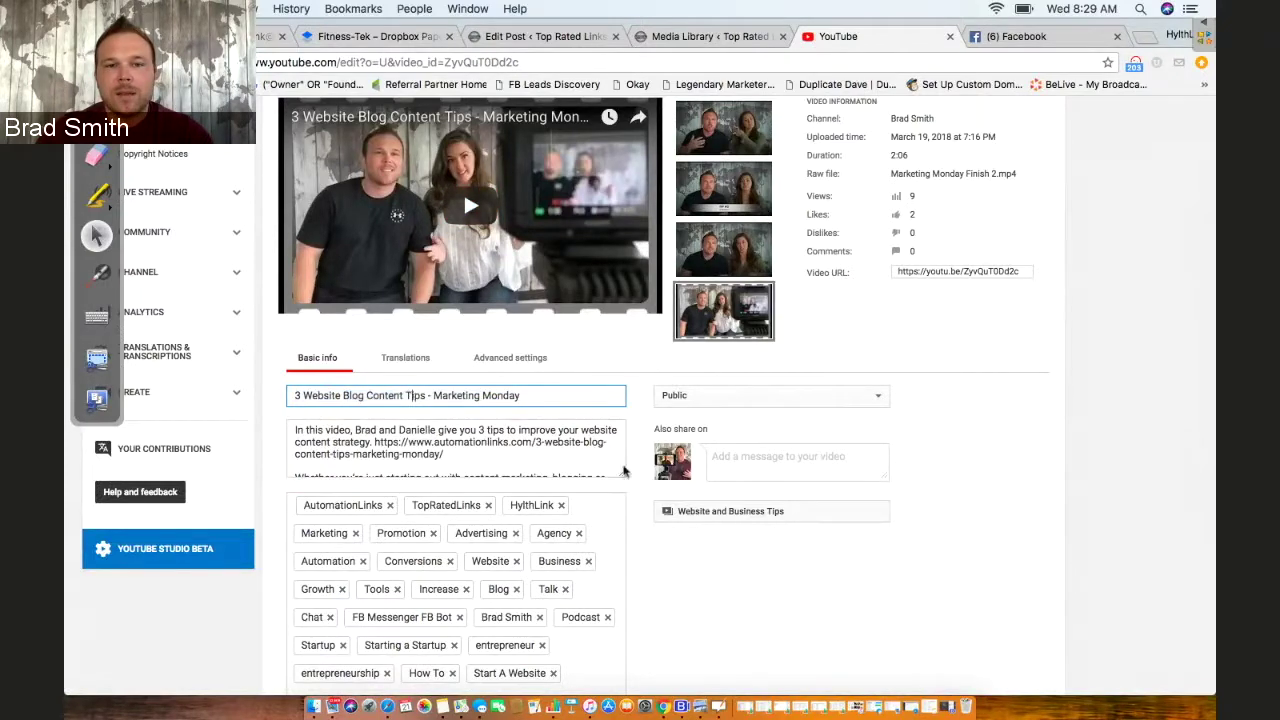
scroll(484, 434, "down", 2)
scroll(484, 434, "up", 4)
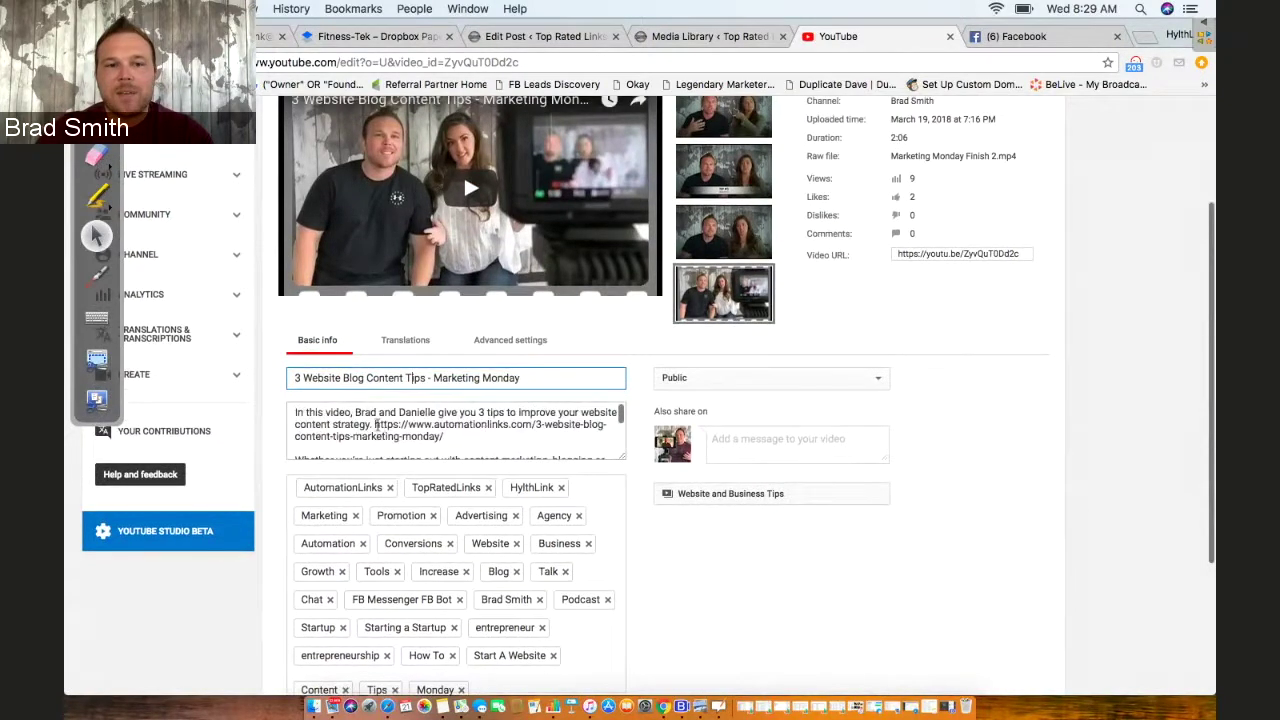
left_click_drag(375, 425, 444, 437)
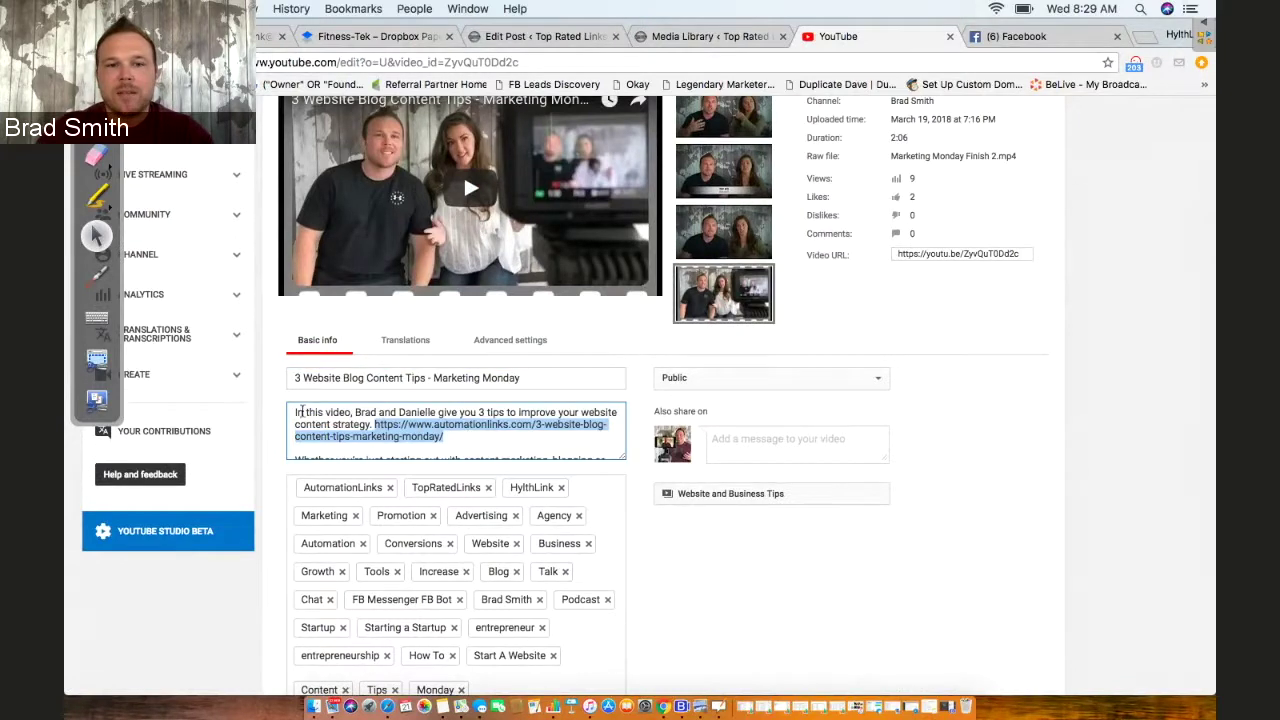
left_click(303, 412)
left_click_drag(295, 411, 375, 424)
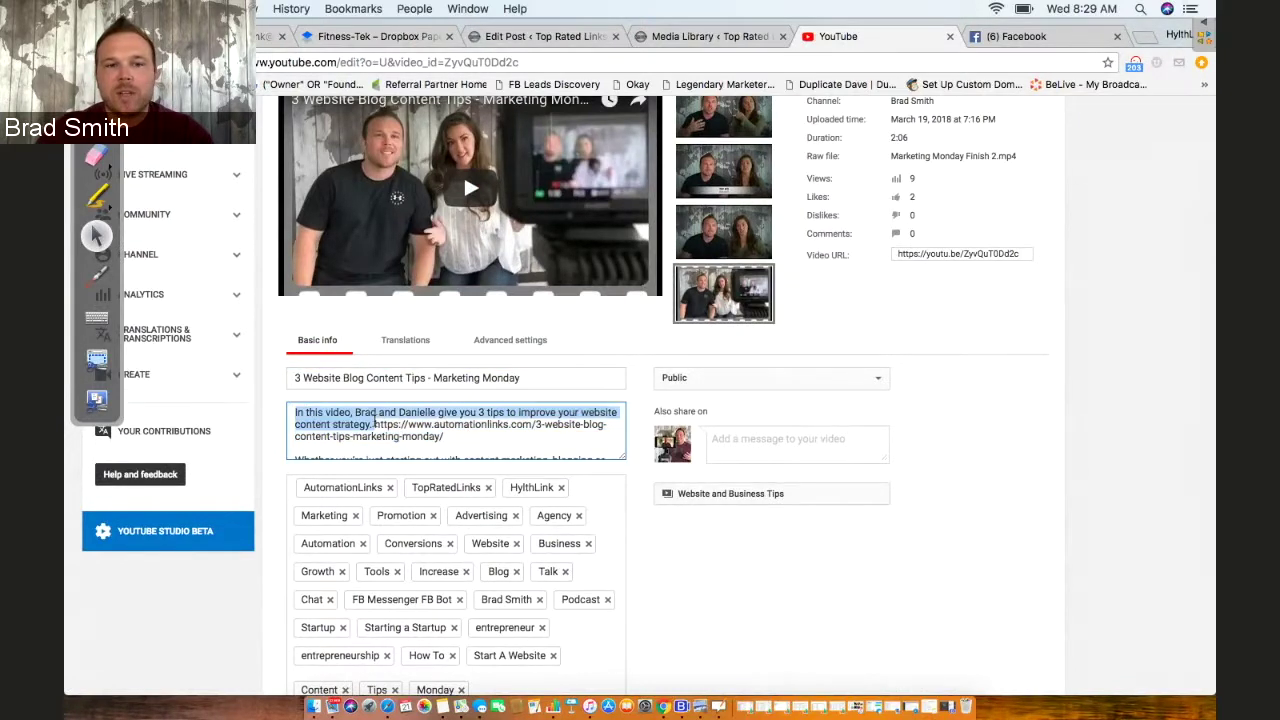
left_click(373, 424)
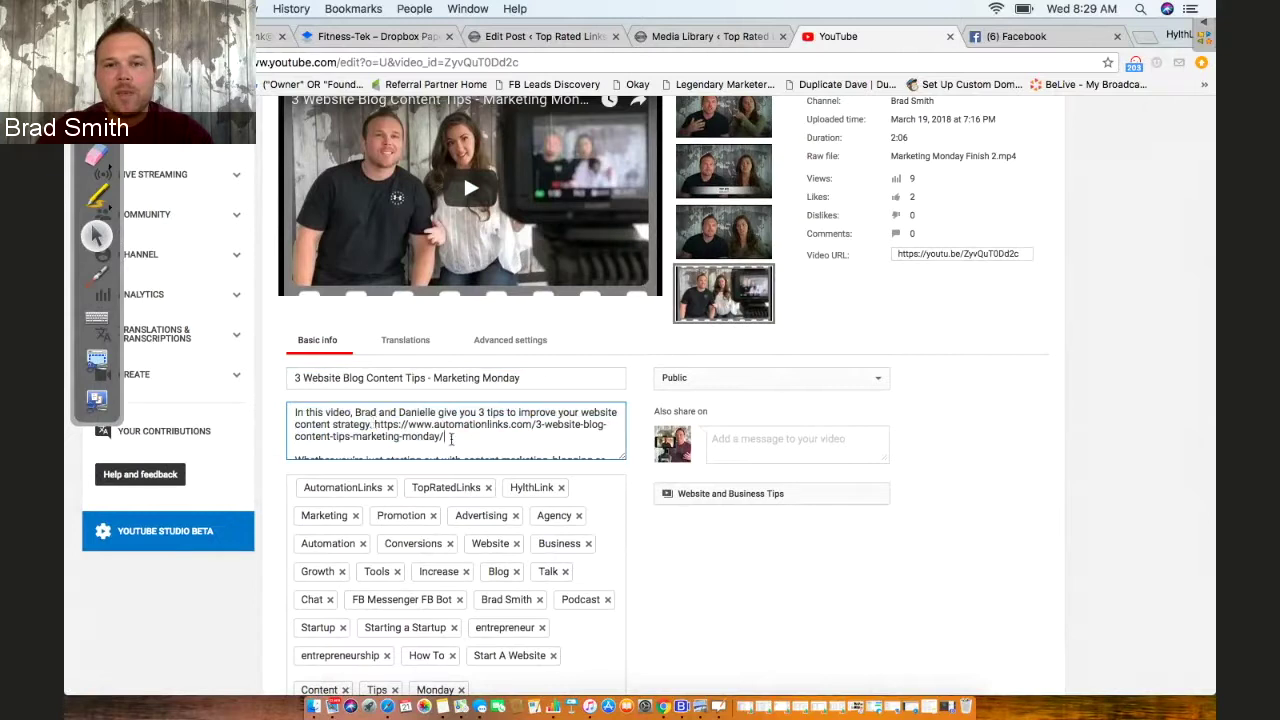
scroll(370, 436, "down", 2)
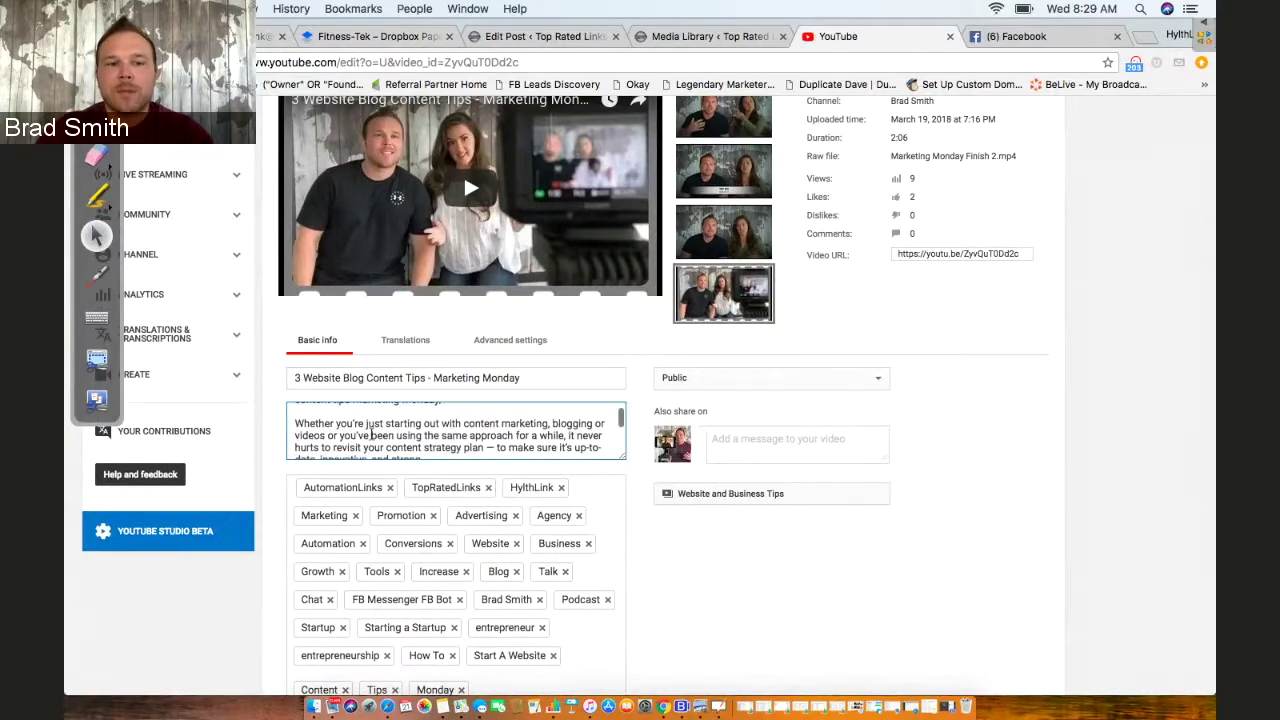
scroll(371, 435, "down", 1)
double_click(418, 431)
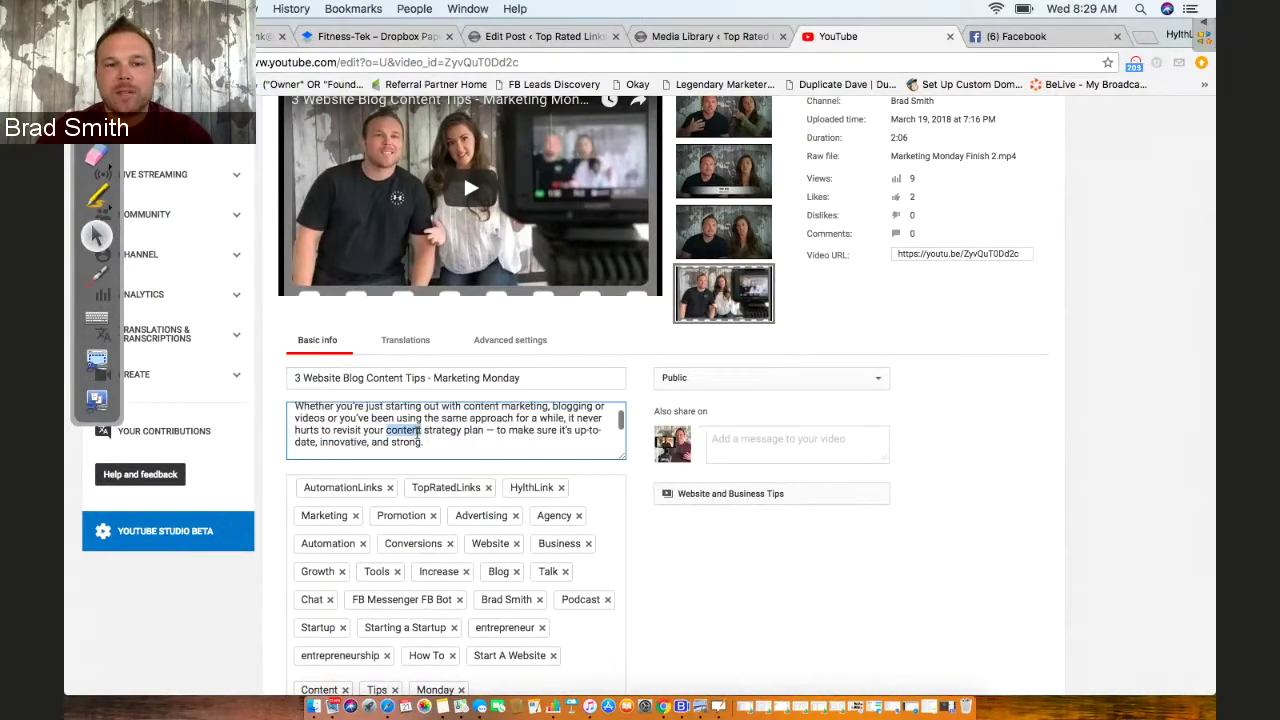
scroll(418, 431, "down", 3)
scroll(636, 536, "down", 1)
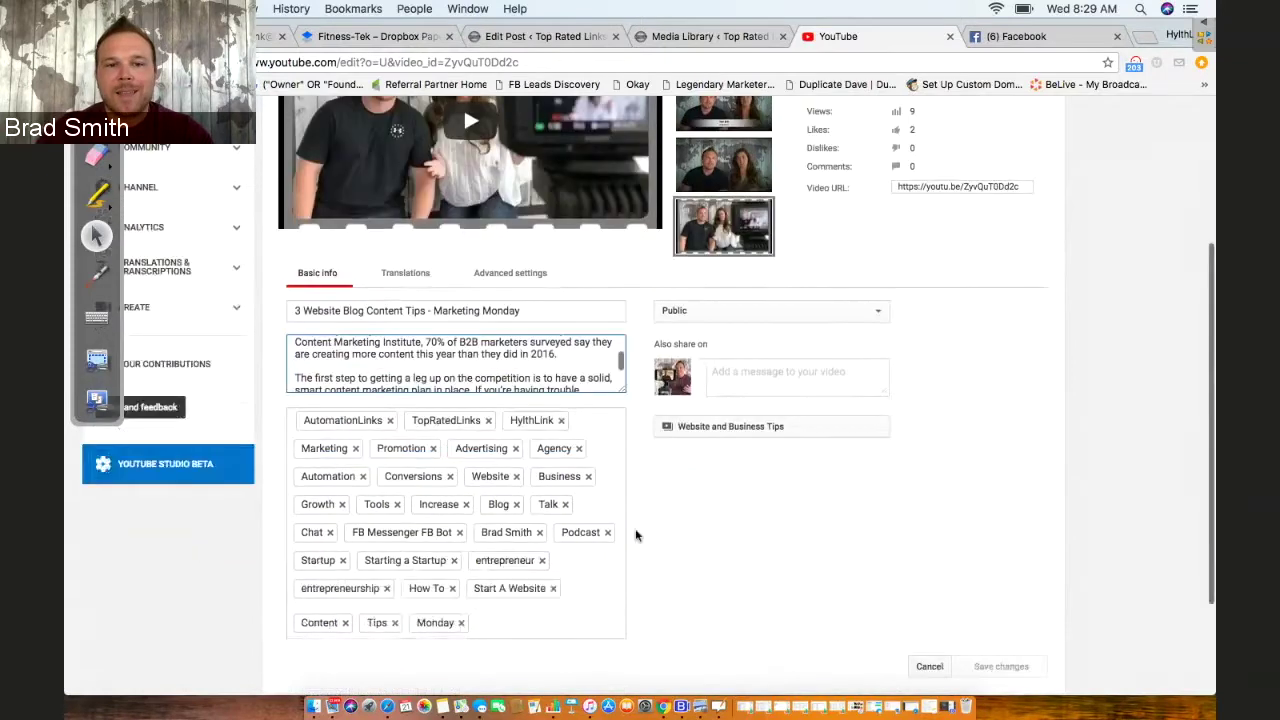
scroll(636, 536, "down", 1)
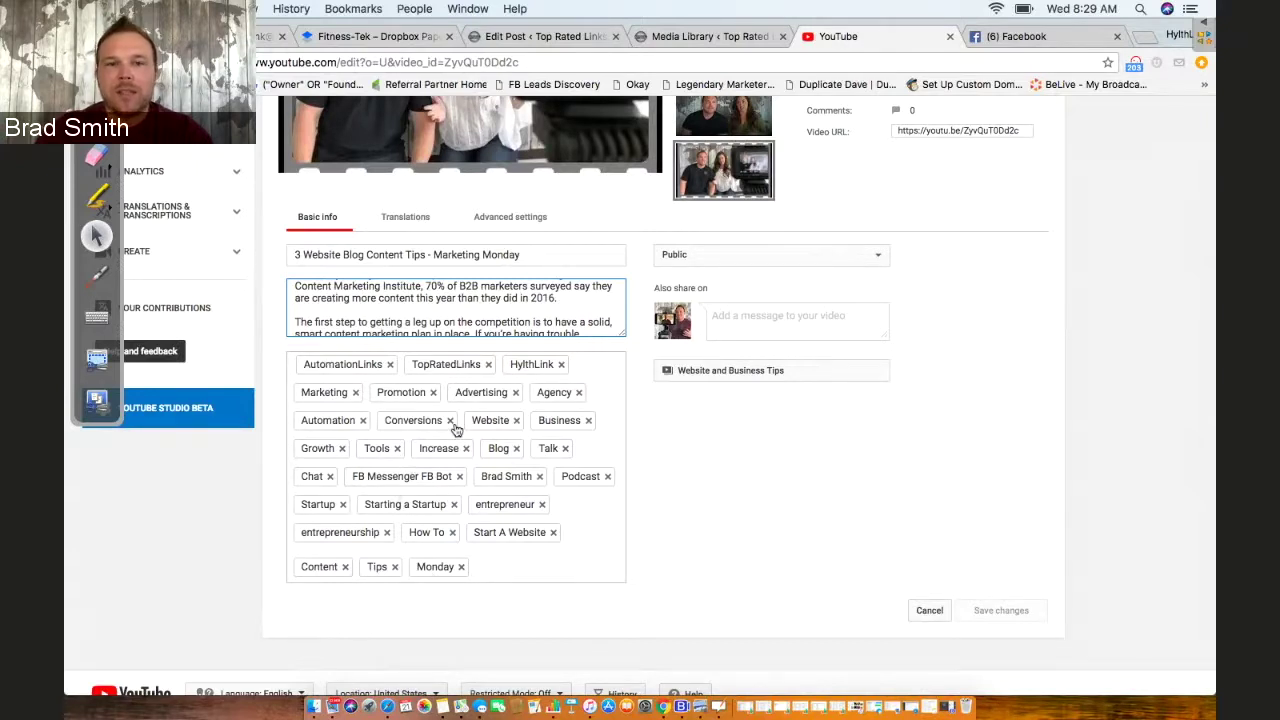
scroll(456, 425, "up", 1)
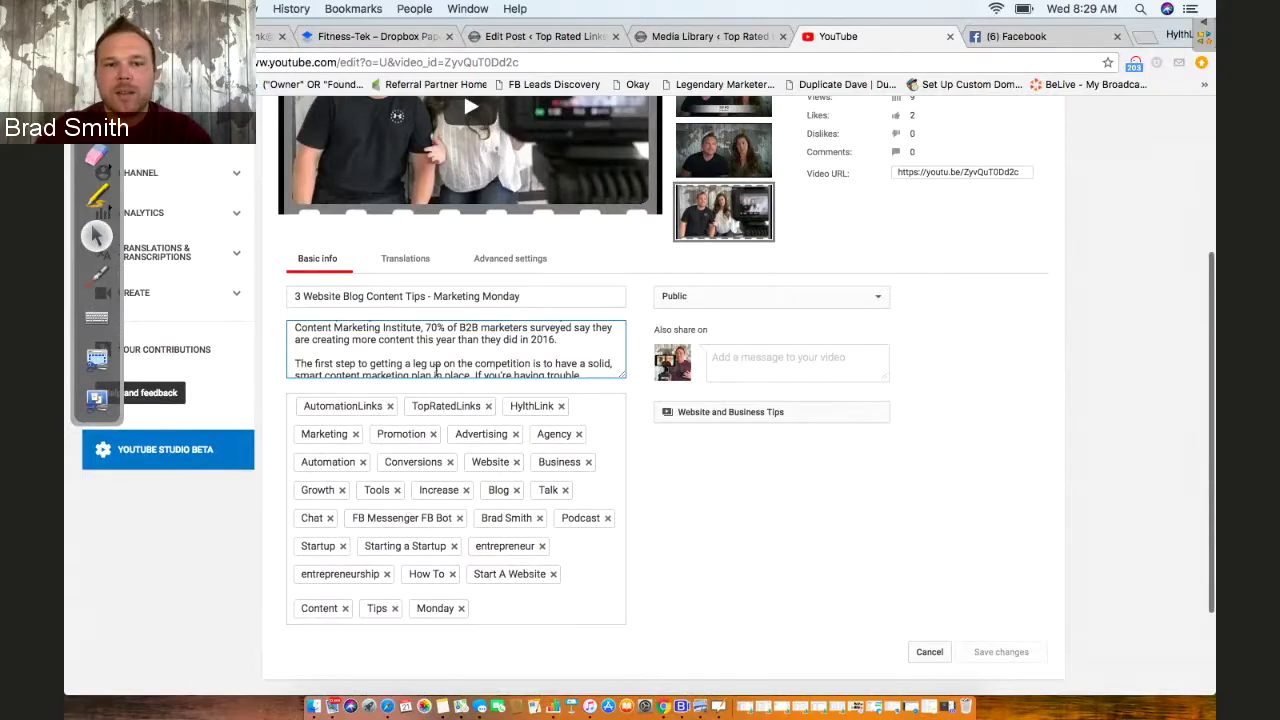
scroll(634, 514, "up", 1)
scroll(634, 514, "up", 2)
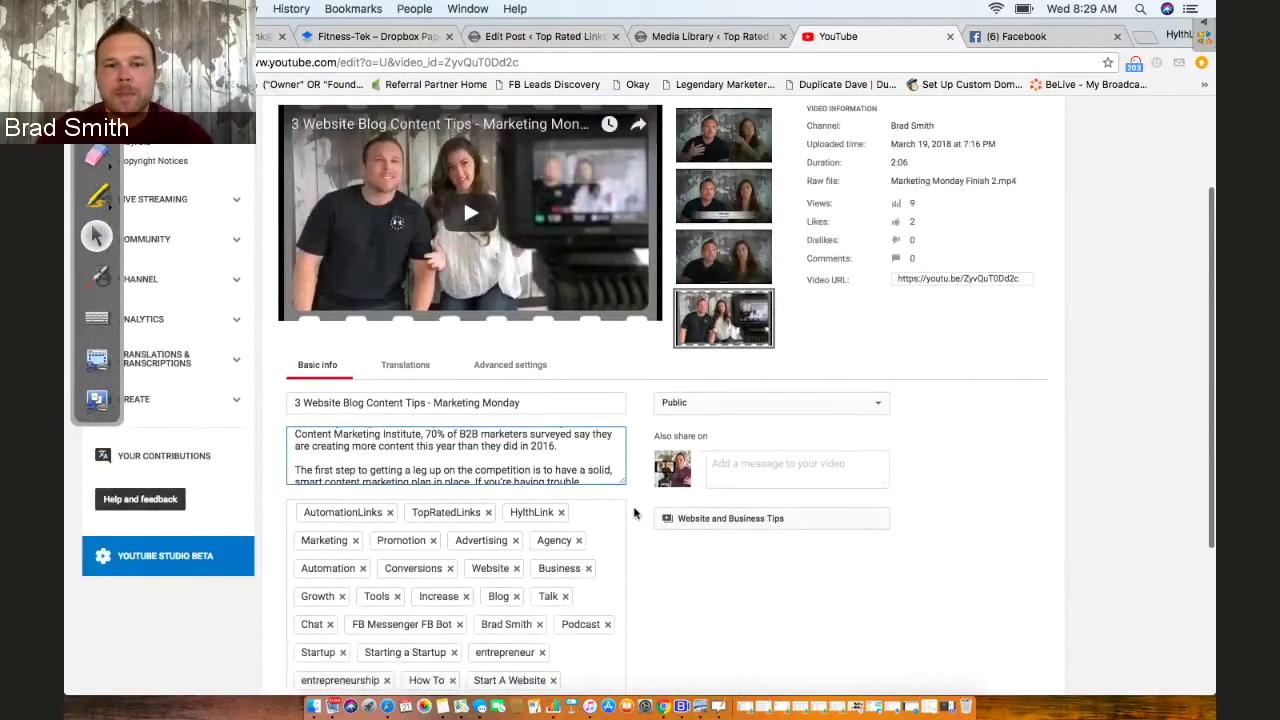
scroll(634, 514, "up", 1)
mouse_move(726, 368)
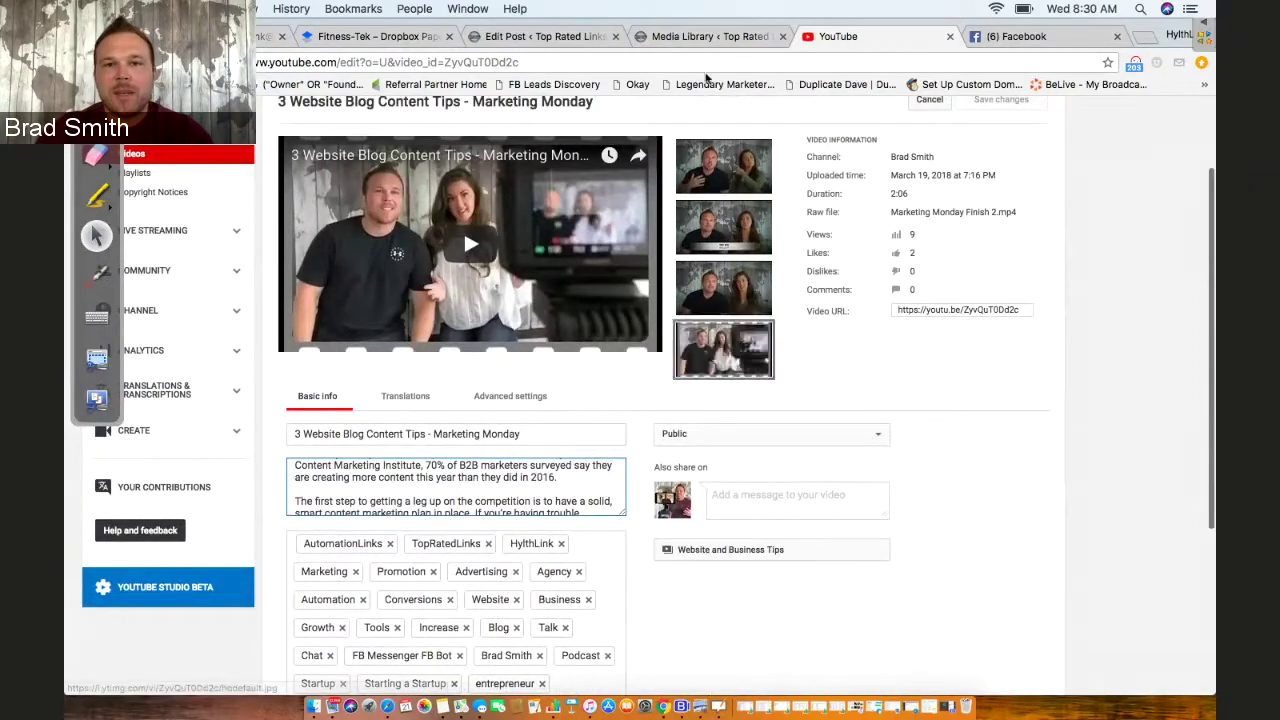
left_click(687, 37)
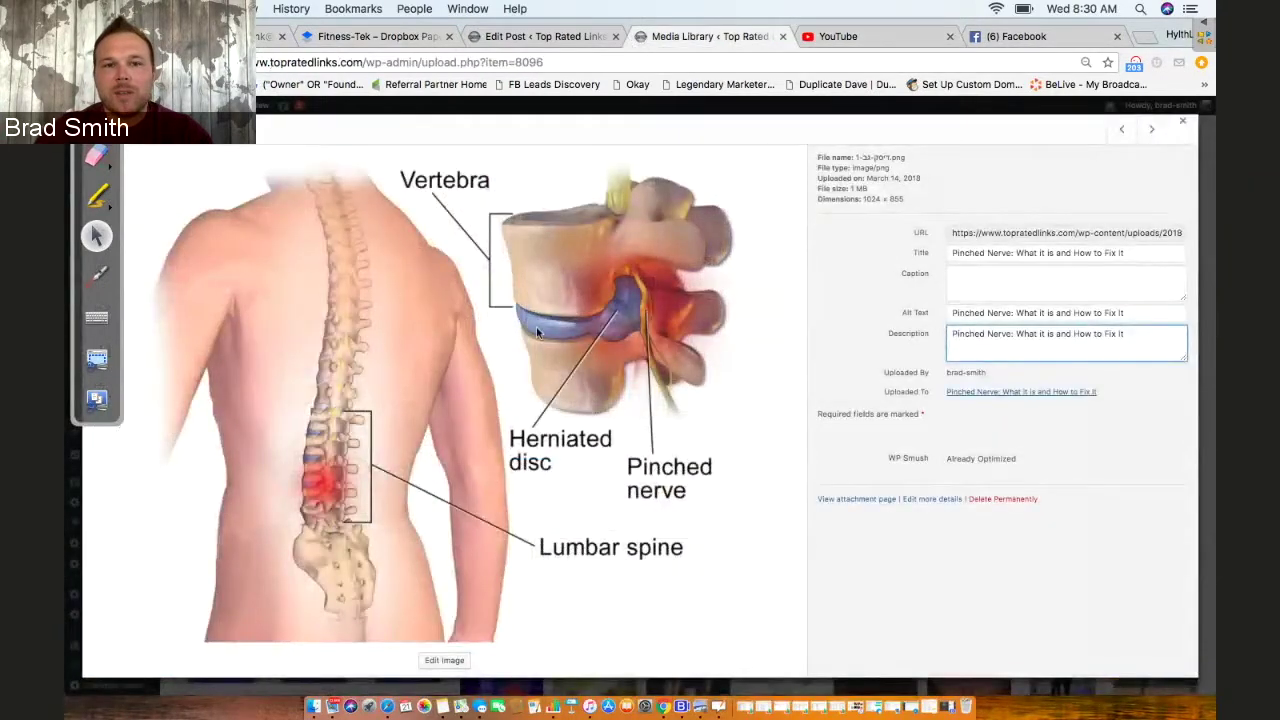
left_click(871, 39)
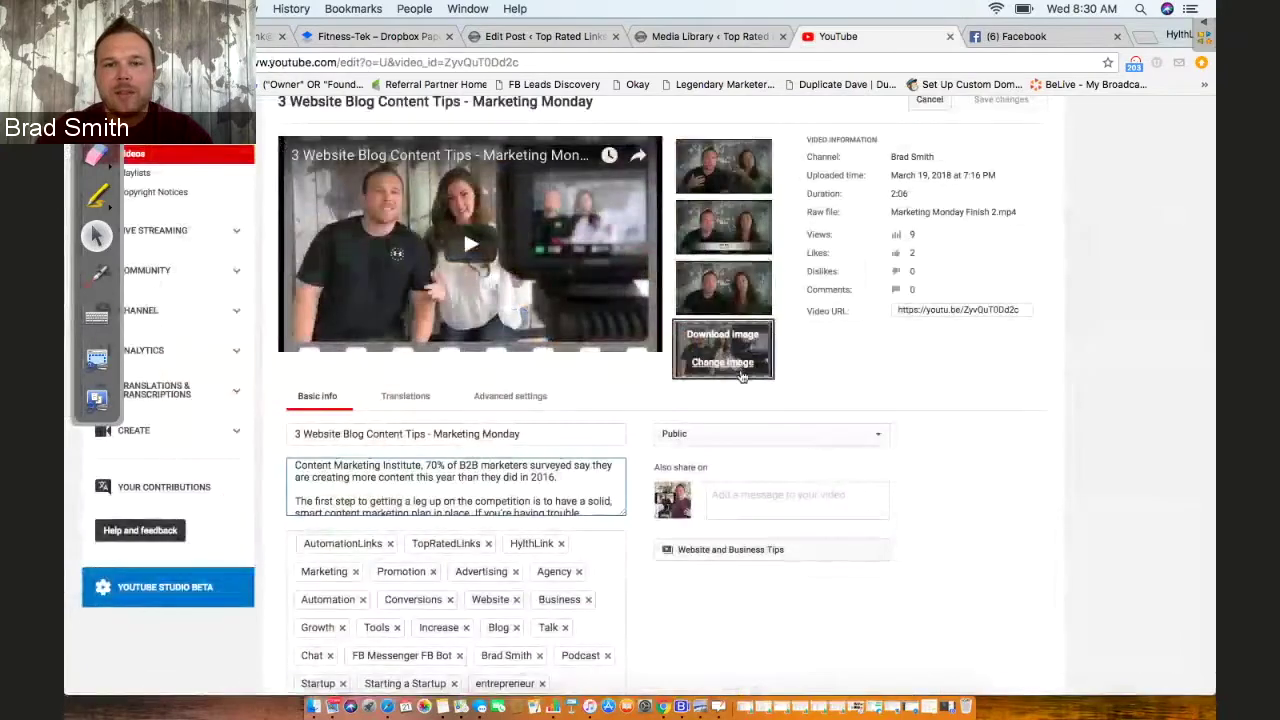
mouse_move(713, 165)
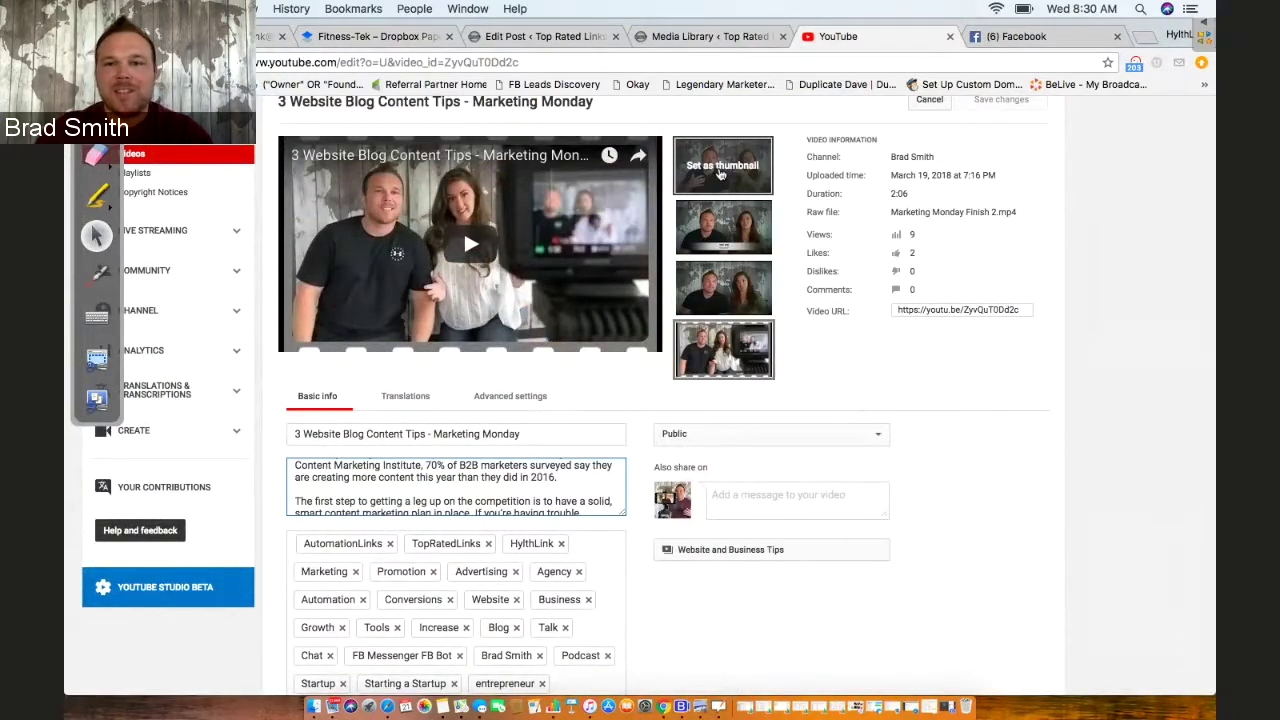
mouse_move(742, 352)
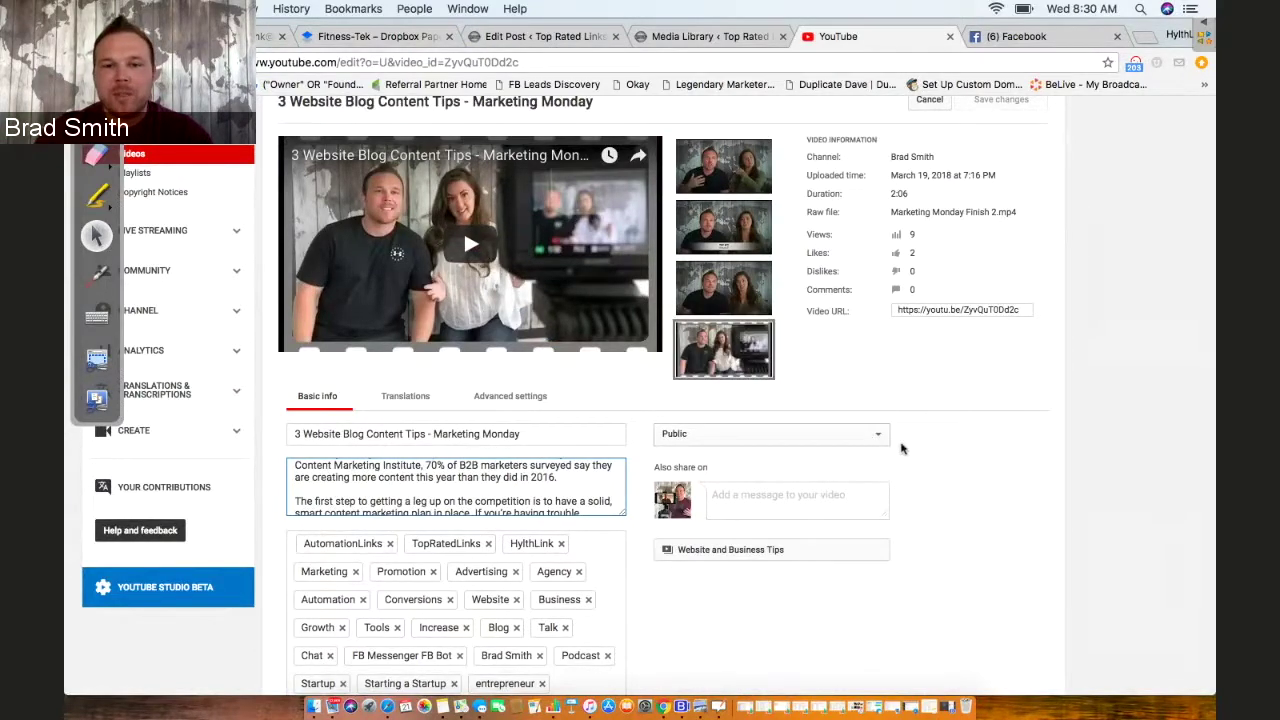
scroll(900, 448, "down", 1)
left_click(705, 484)
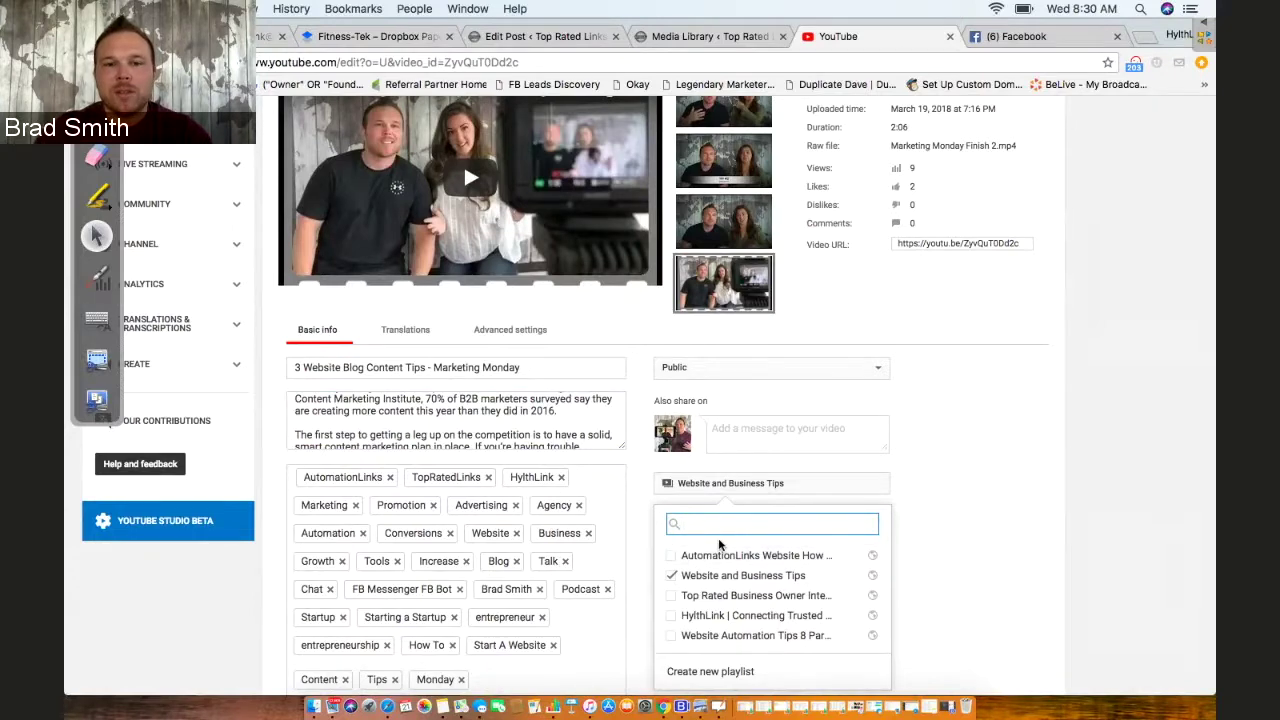
left_click(953, 467)
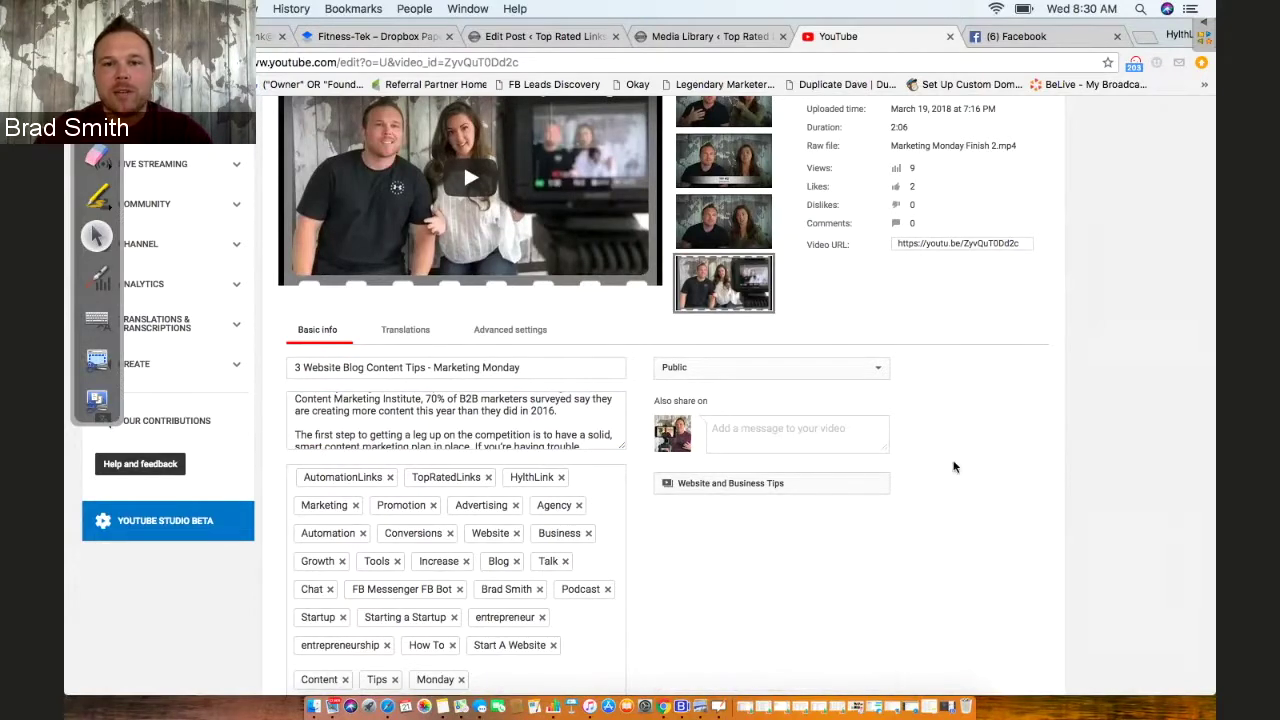
scroll(953, 467, "up", 3)
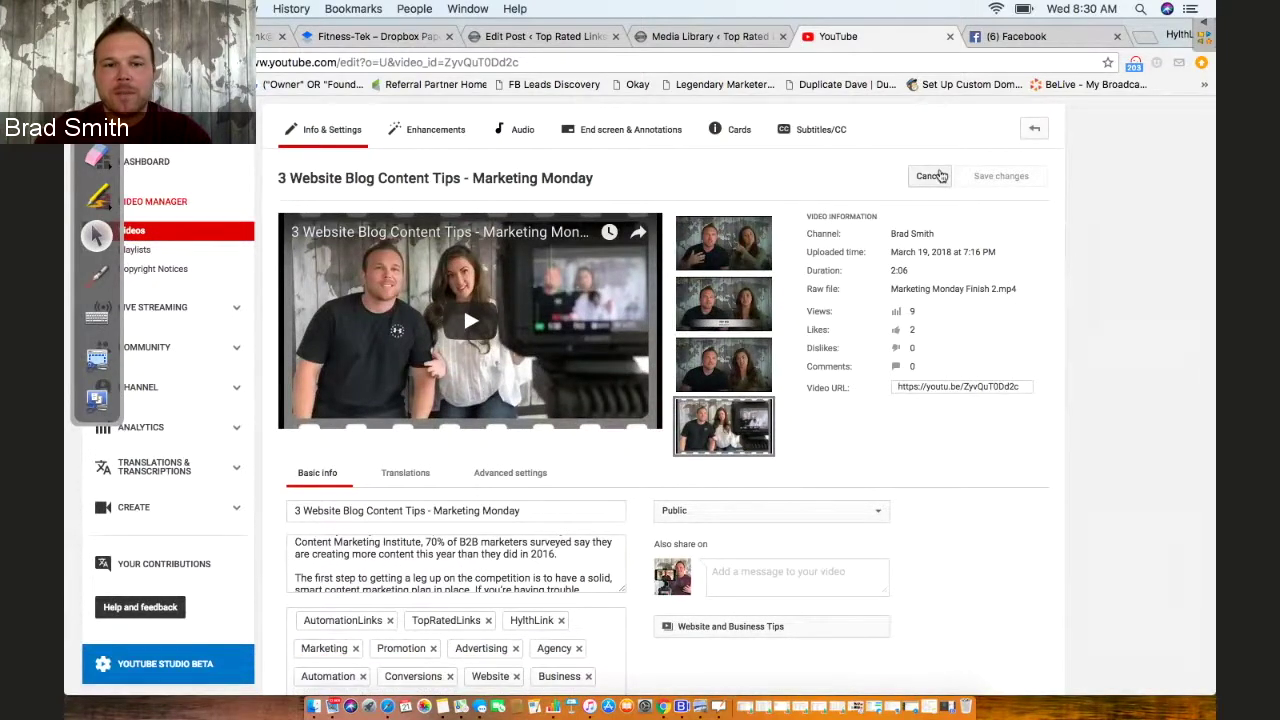
left_click(929, 176)
View the live Pinched Nerve post, then start a new post in Facebook
left_click(512, 40)
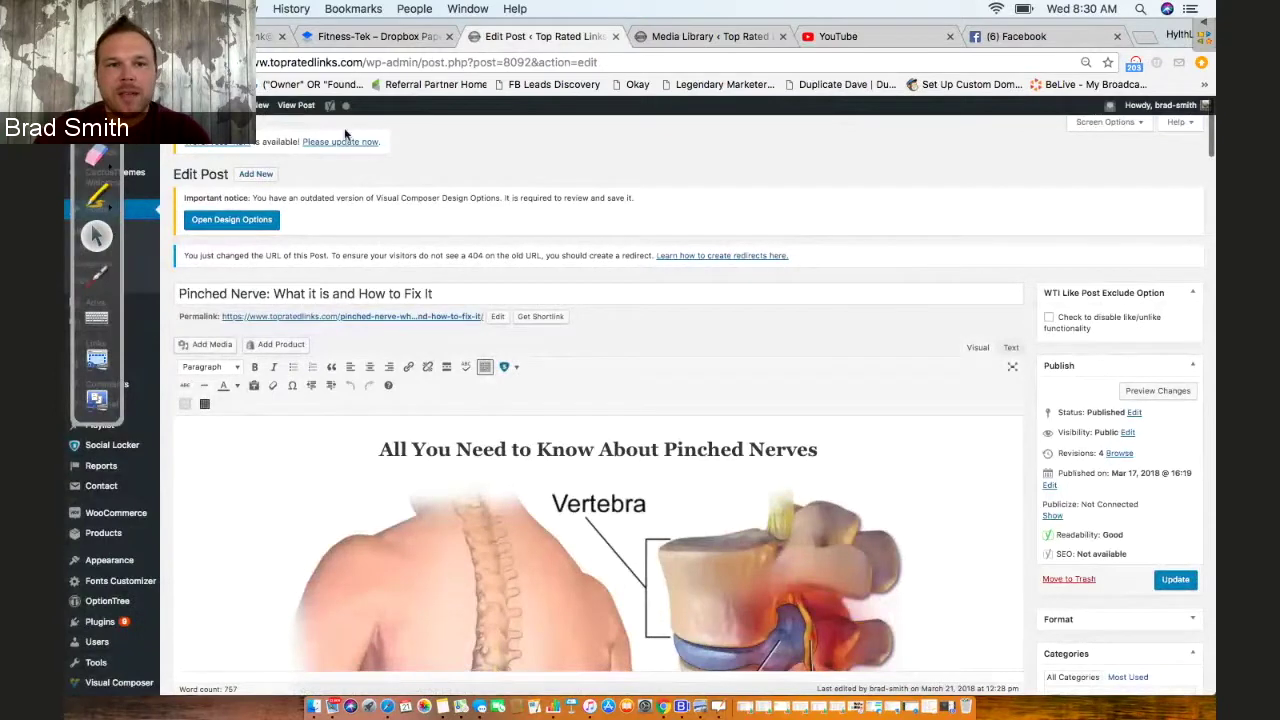
left_click(296, 105)
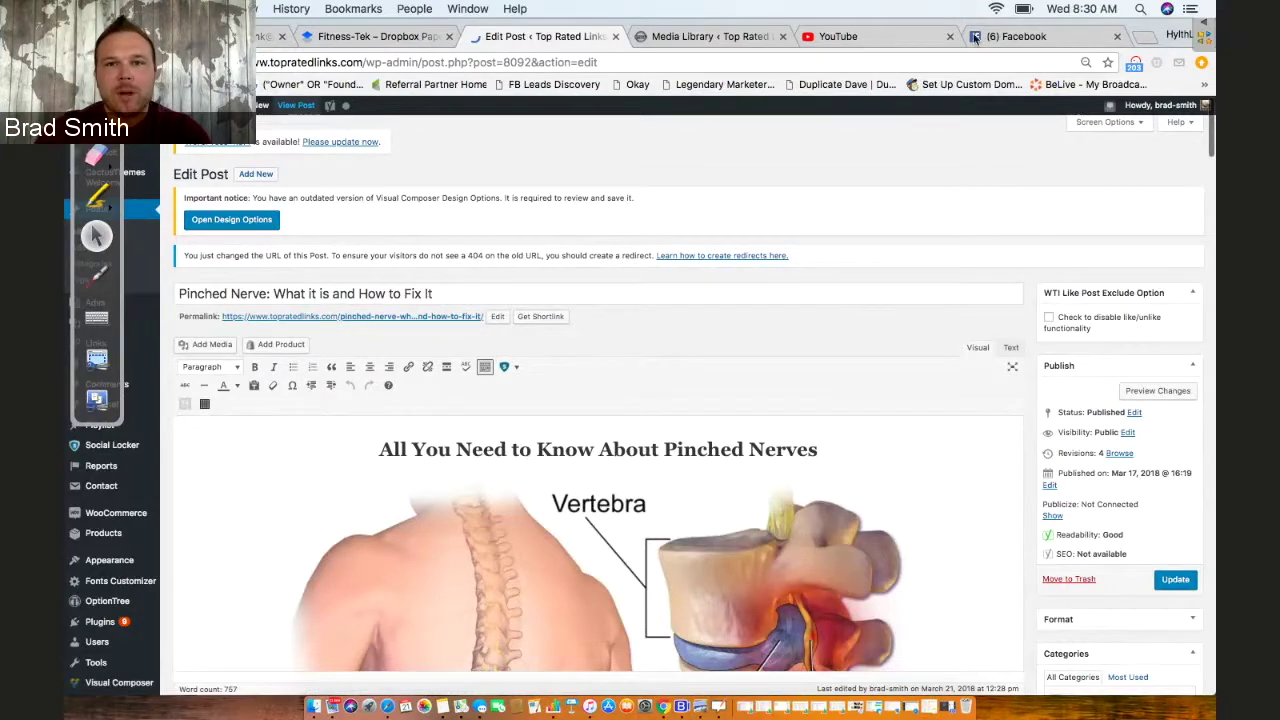
left_click(1016, 36)
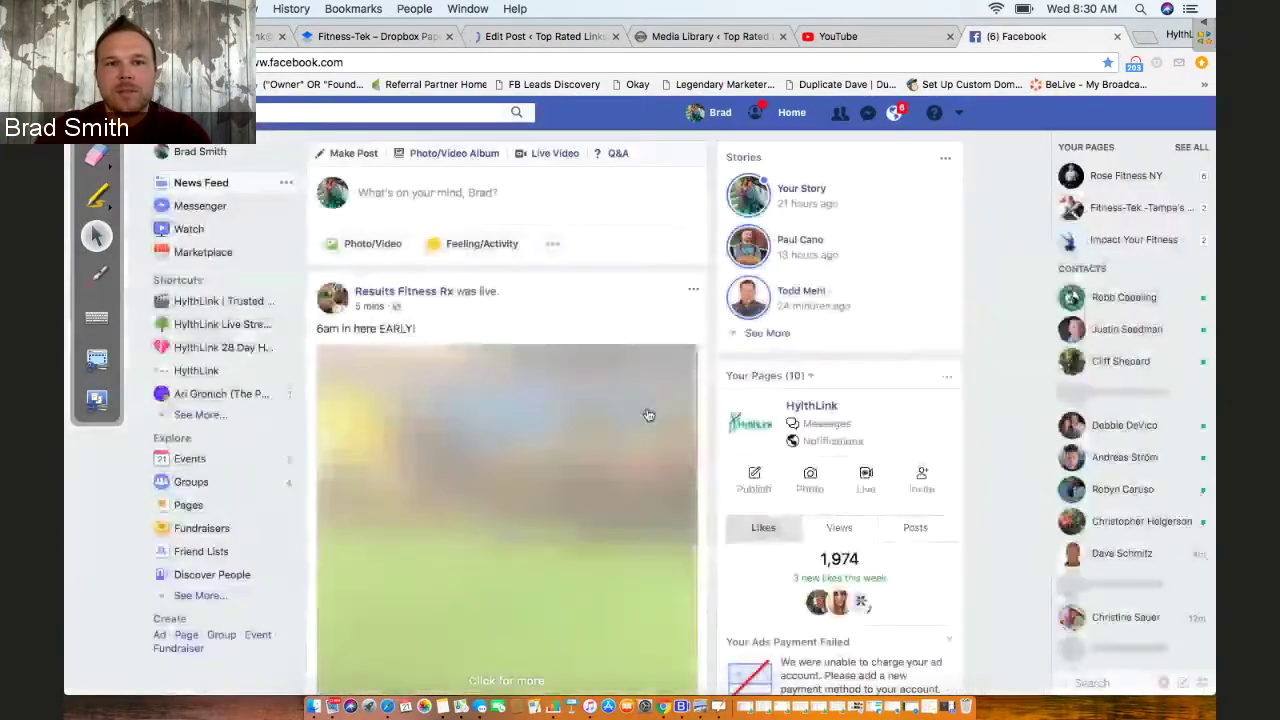
left_click(525, 200)
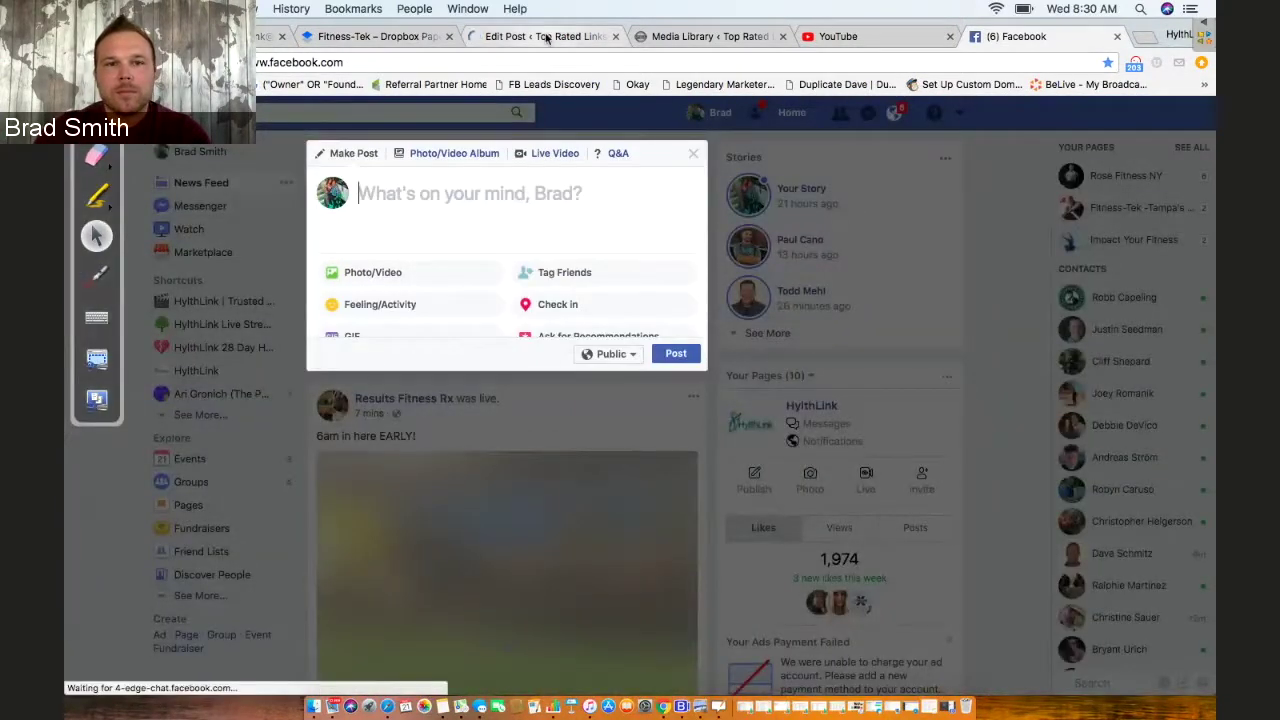
Grab the live Pinched Nerve post's web address and return to the Facebook post box
left_click(546, 37)
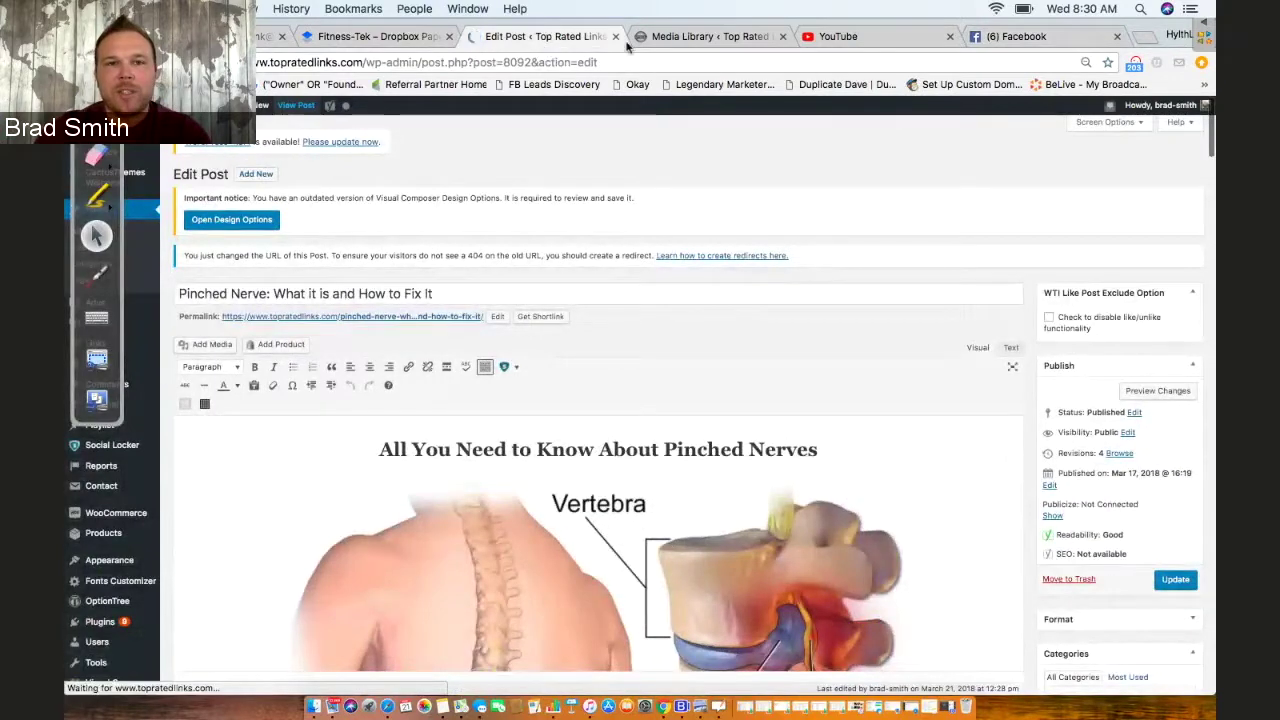
right_click(293, 107)
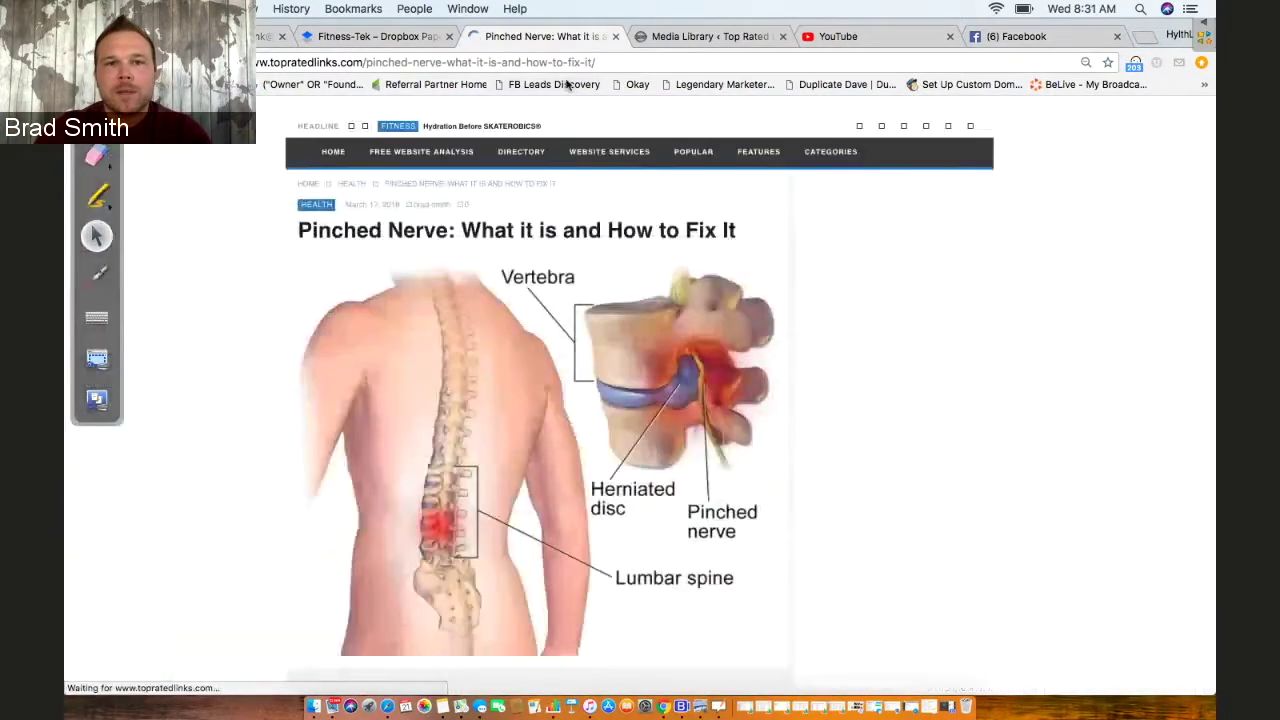
left_click(559, 62)
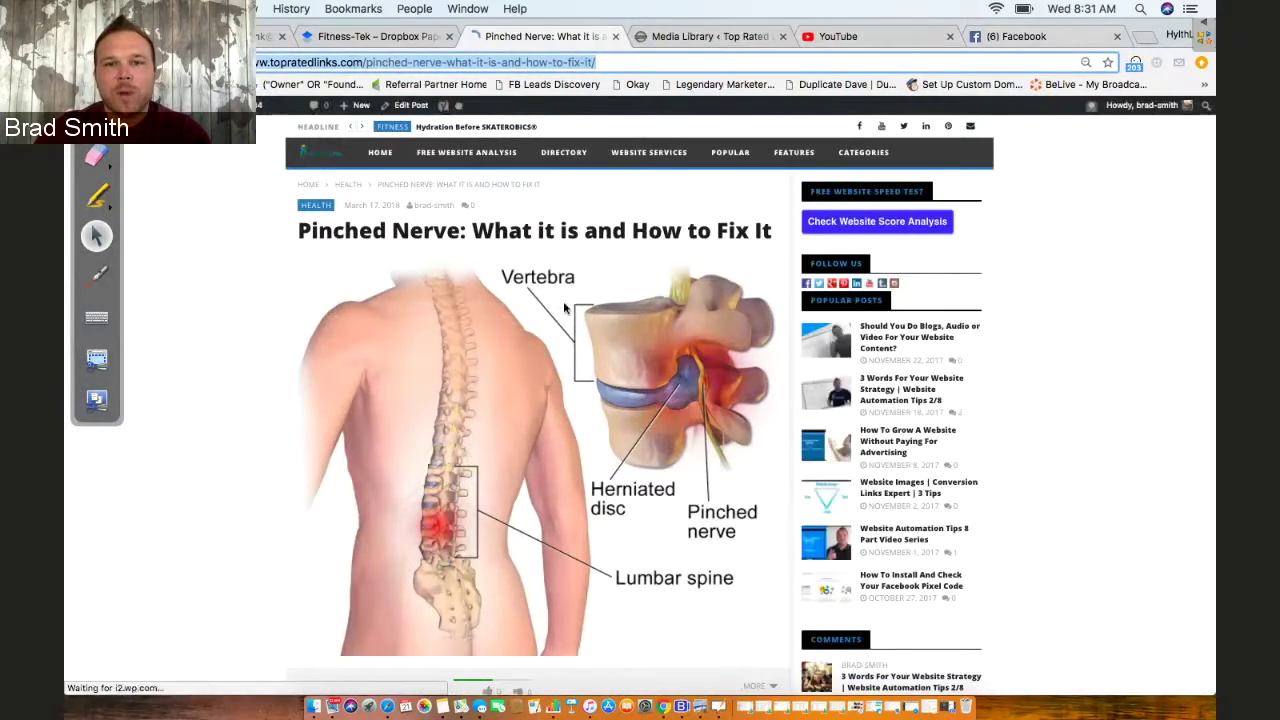
left_click(1012, 36)
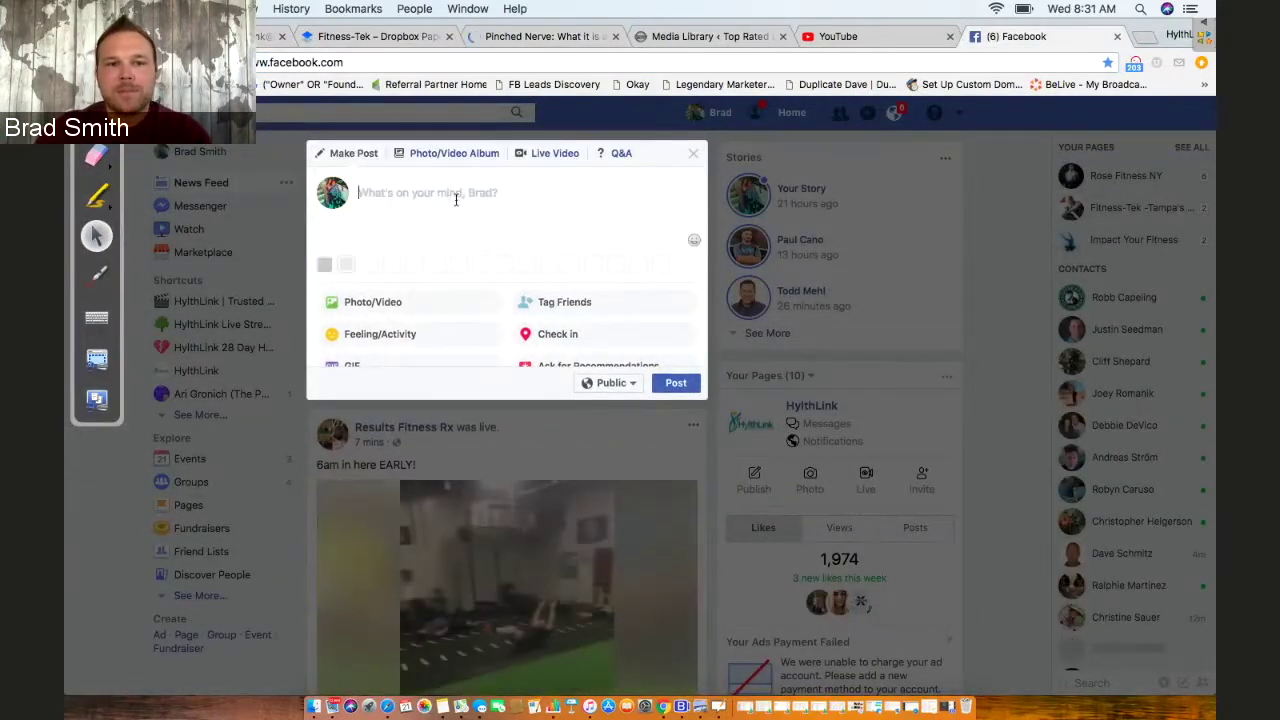
Paste the Pinched Nerve post URL into the Facebook composer and add a blank first line above it
type("https://www.topratedlinks.com/pinched-nerve-what-it-is-and-how-to-fix-it/")
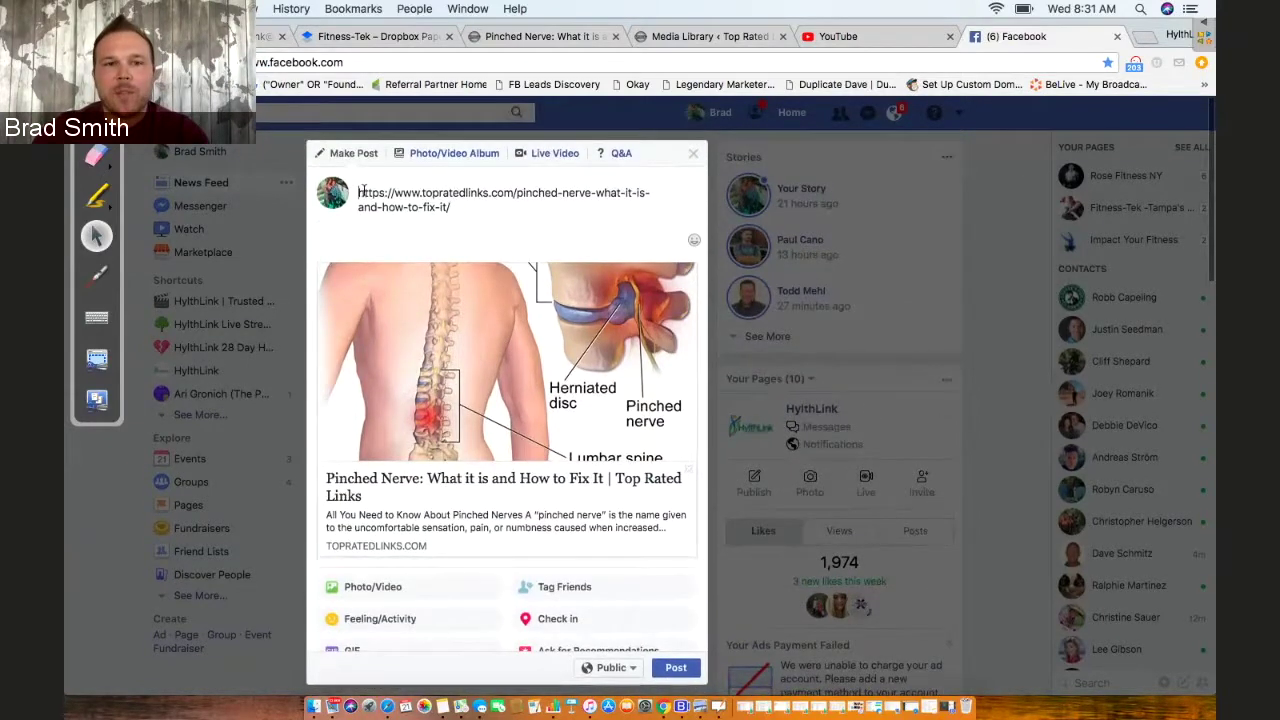
key("Return")
key("Return")
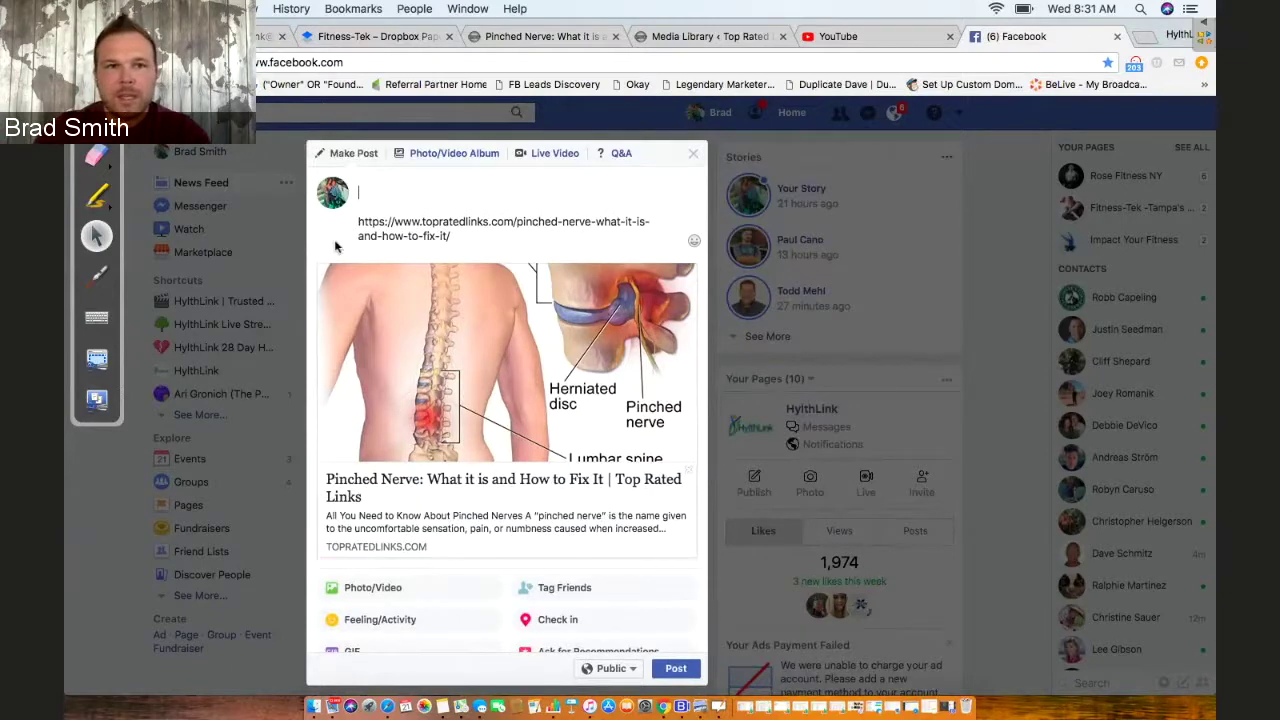